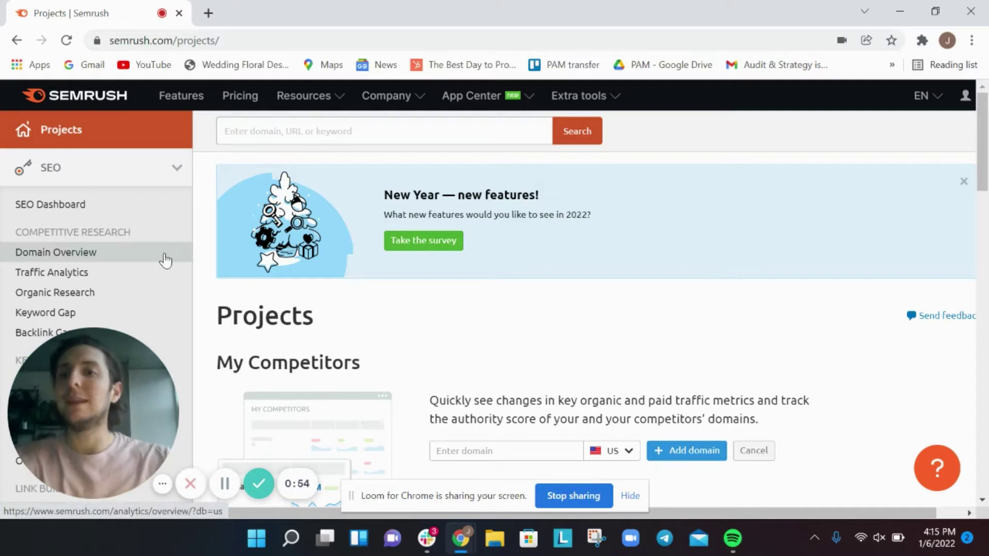
# - Search for the keyword "physical therapy portland" to bring up its keyword overview
pyautogui.scroll(-5, 165, 260)
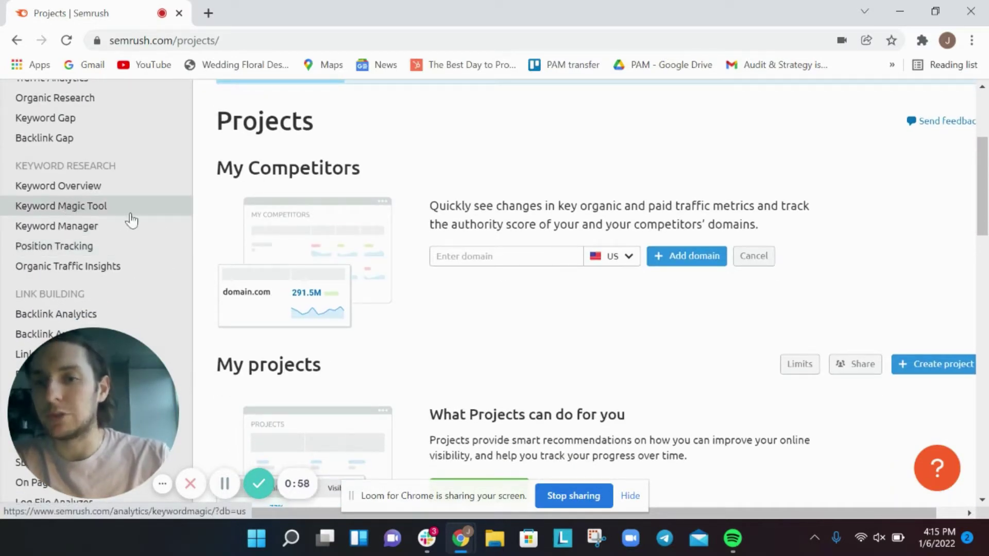
pyautogui.scroll(5, 130, 218)
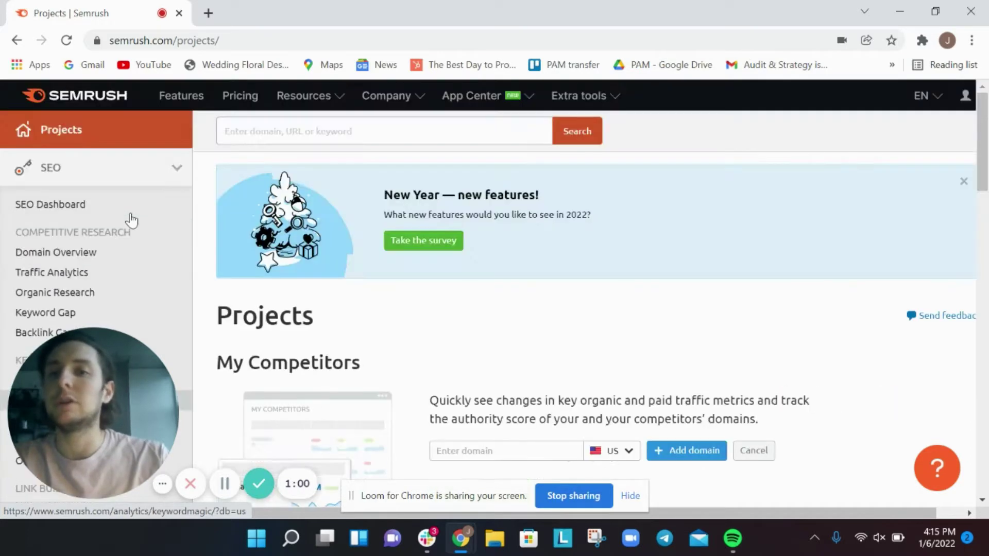
pyautogui.click(302, 135)
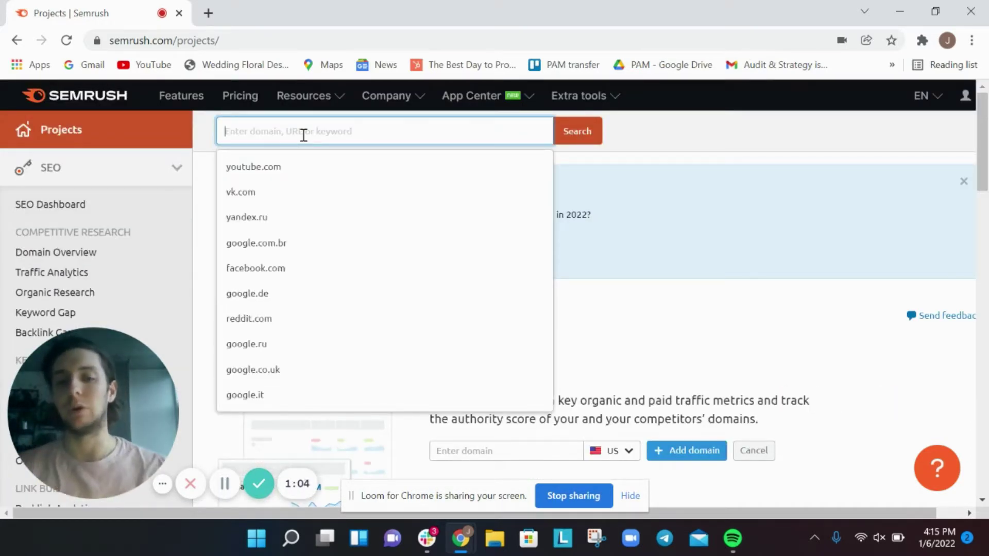
pyautogui.write('physical therapis')
pyautogui.press('BackSpace')
pyautogui.write('y portland')
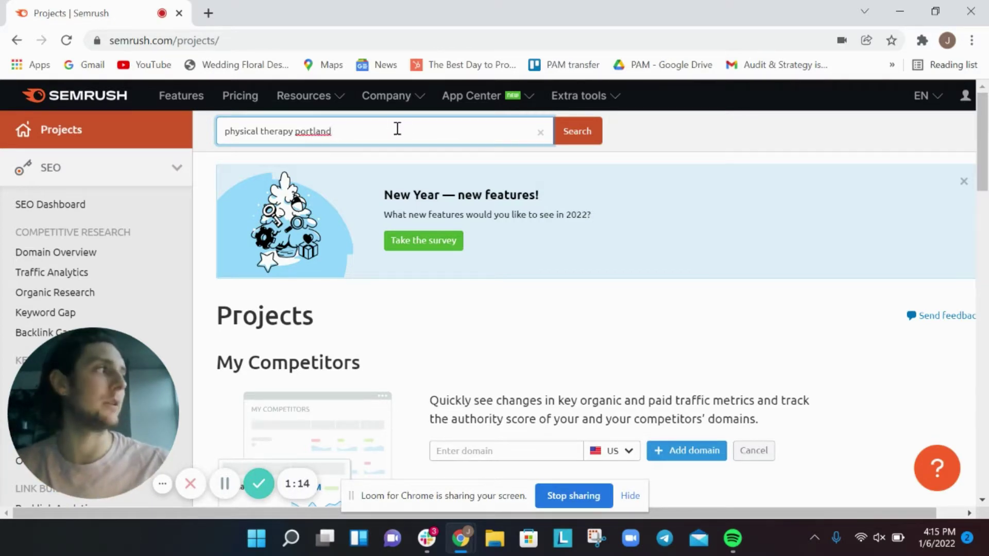
pyautogui.press('Return')
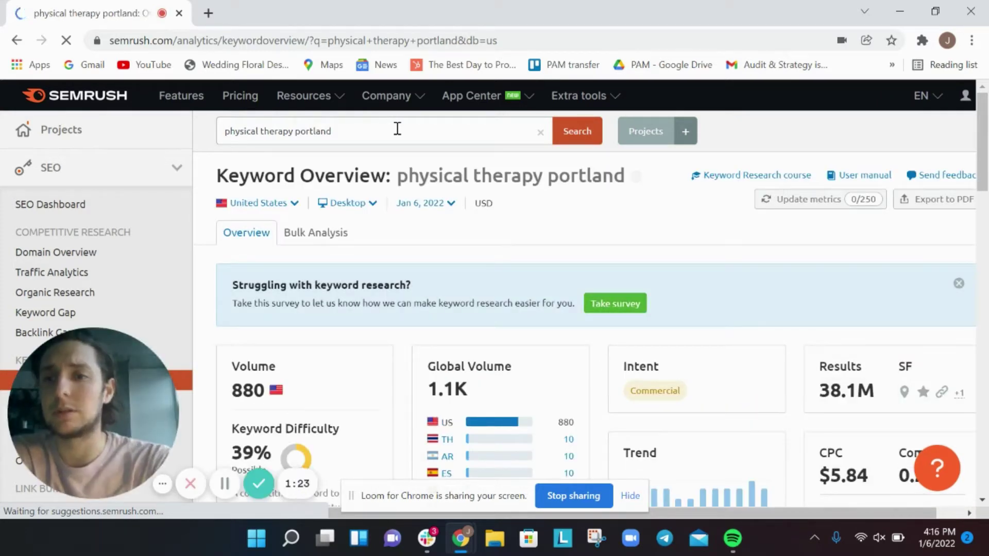
# - Examine the keyword overview for "physical therapy portland", including its difficulty, keyword variations and related keywords
pyautogui.scroll(-4, 159, 260)
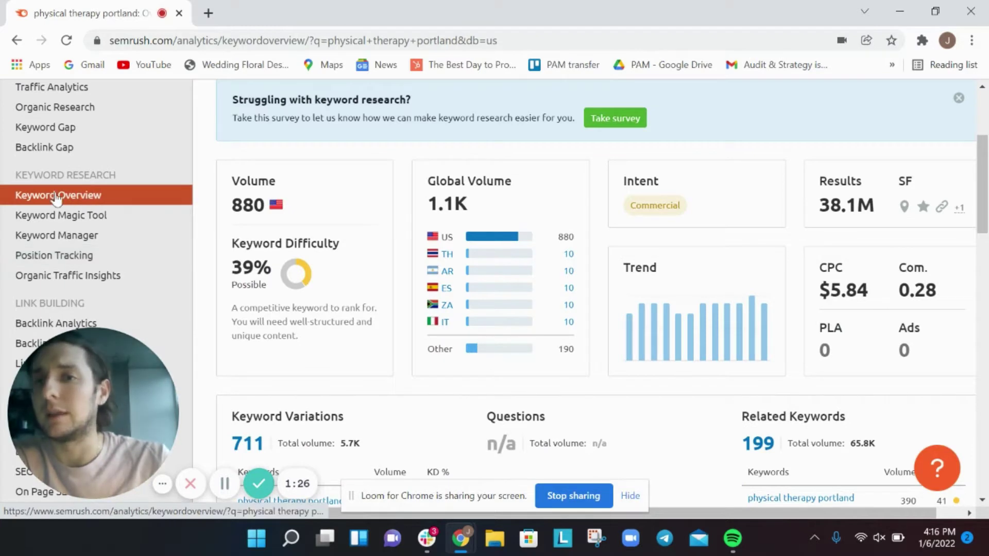
pyautogui.scroll(2, 278, 221)
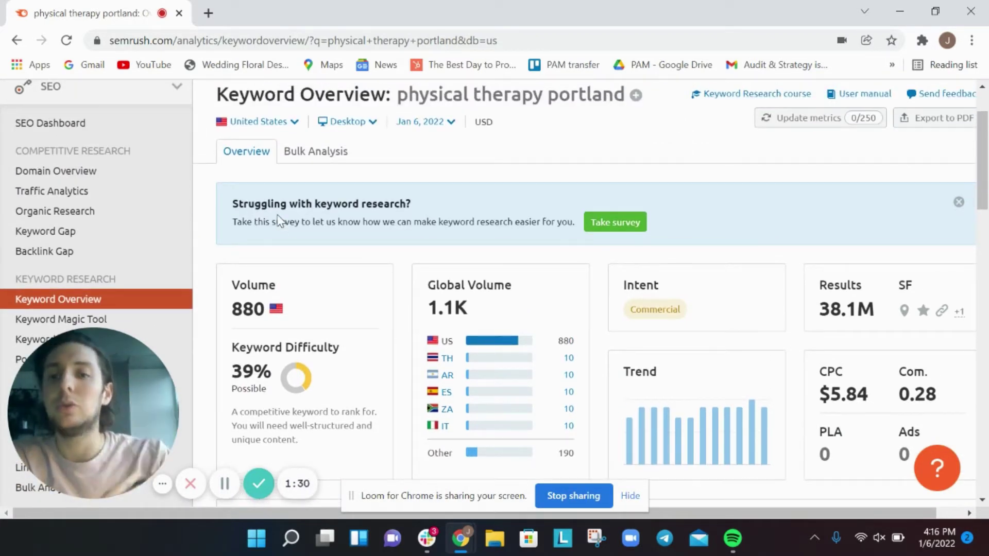
pyautogui.scroll(-2, 58, 268)
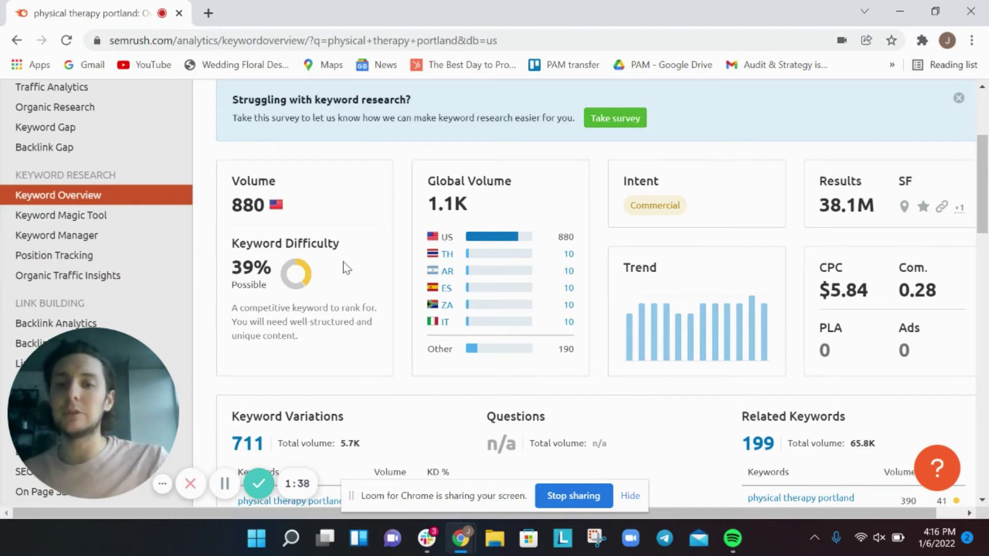
pyautogui.scroll(-5, 346, 268)
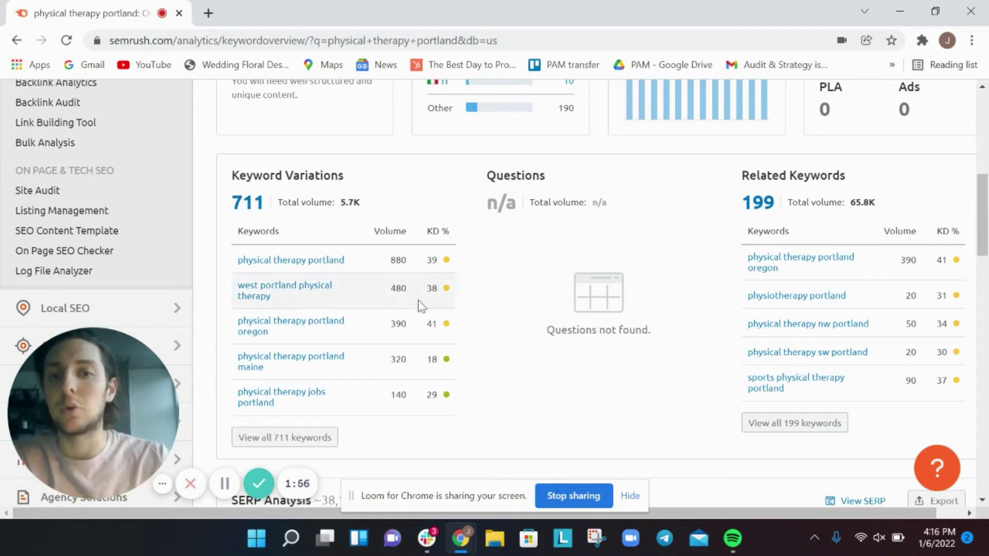
pyautogui.scroll(-1, 309, 432)
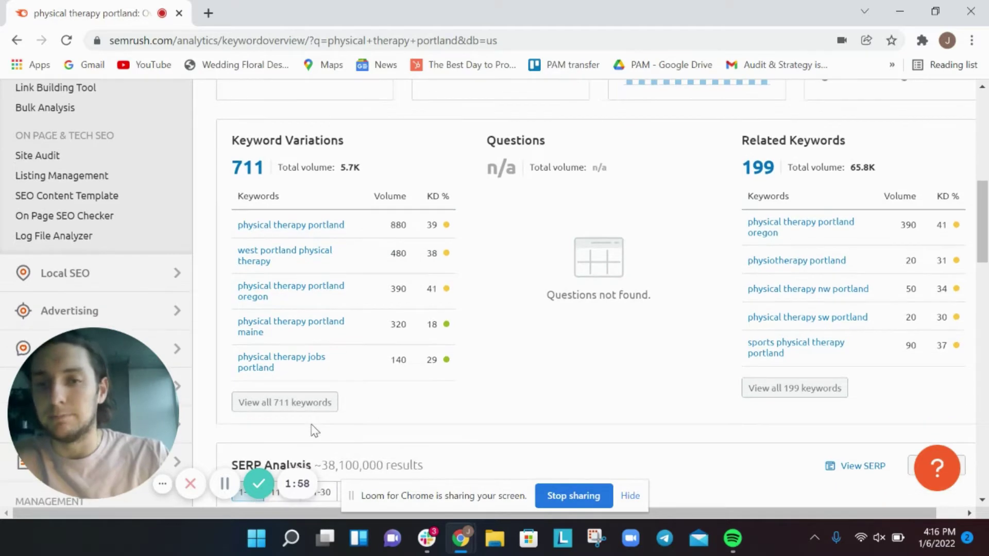
pyautogui.scroll(5, 316, 365)
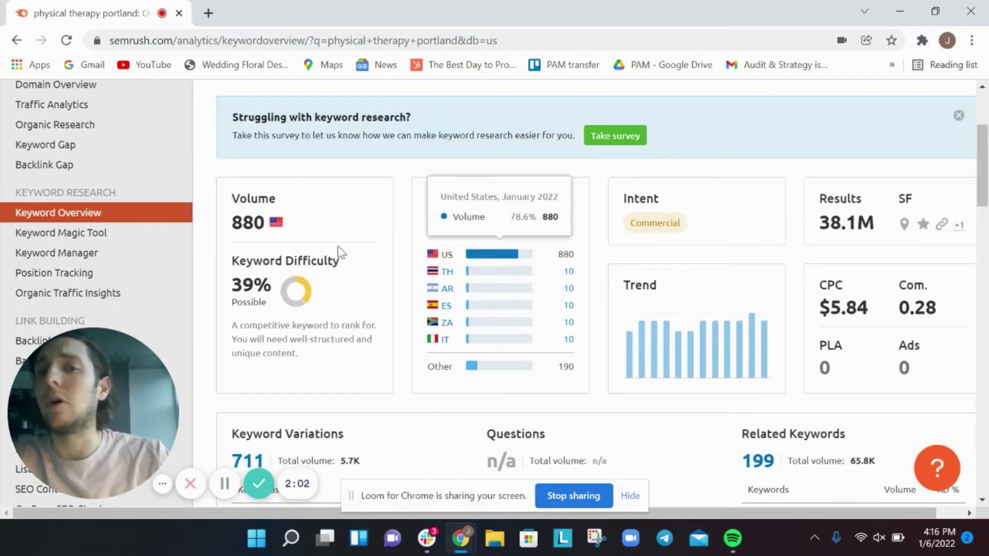
# - Examine the keyword's United States search volume and compare it with the global volume by country
pyautogui.moveTo(233, 223); pyautogui.dragTo(293, 227)
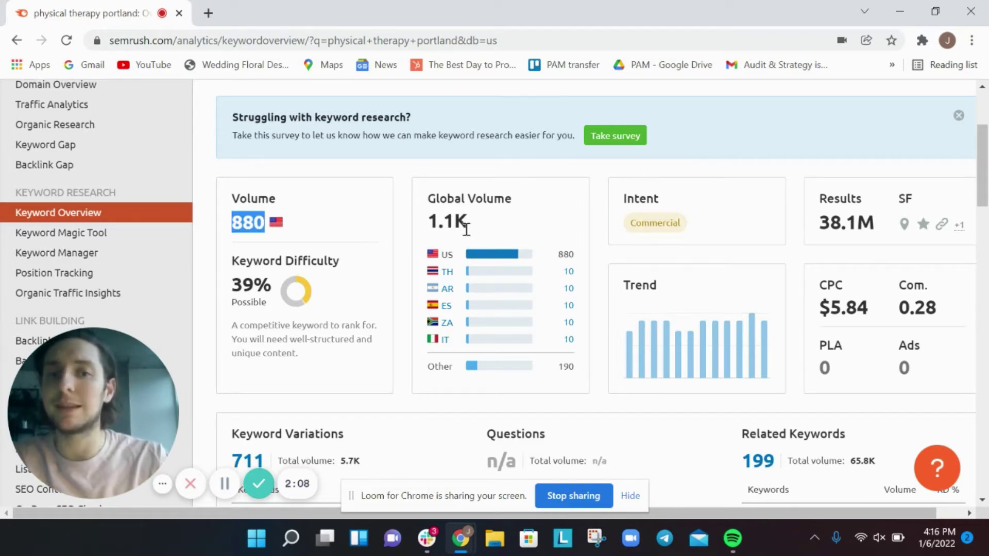
pyautogui.click(400, 223)
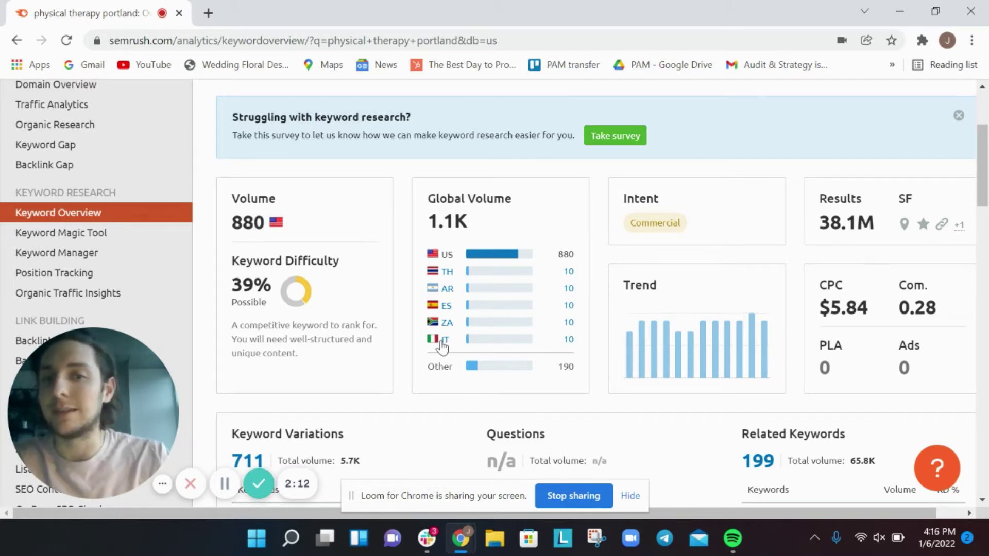
pyautogui.scroll(3, 453, 226)
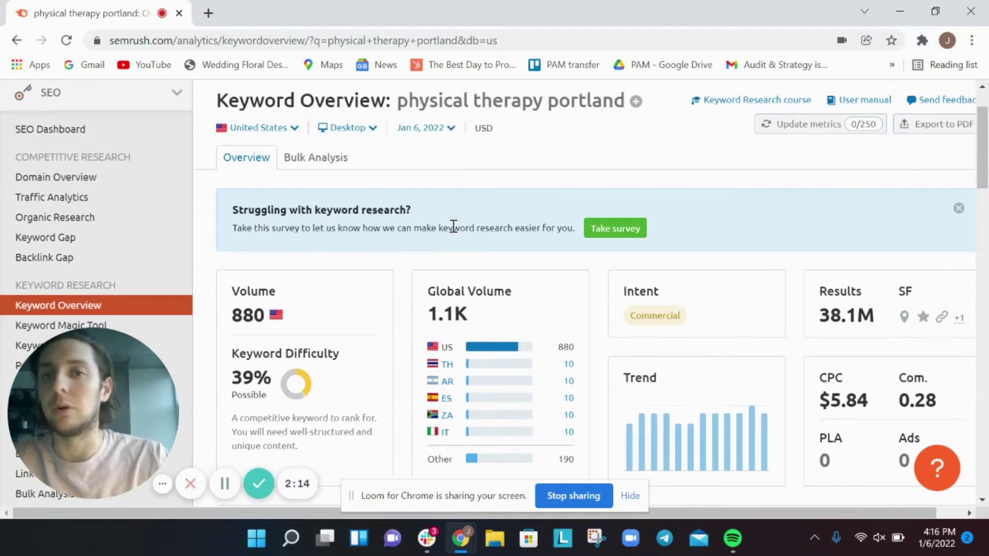
pyautogui.scroll(1, 453, 227)
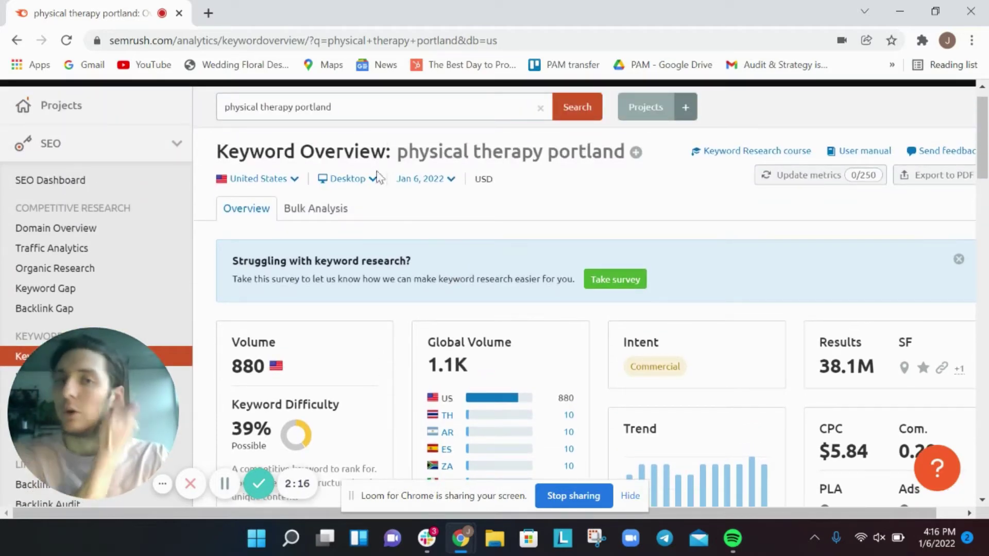
pyautogui.scroll(-1, 447, 335)
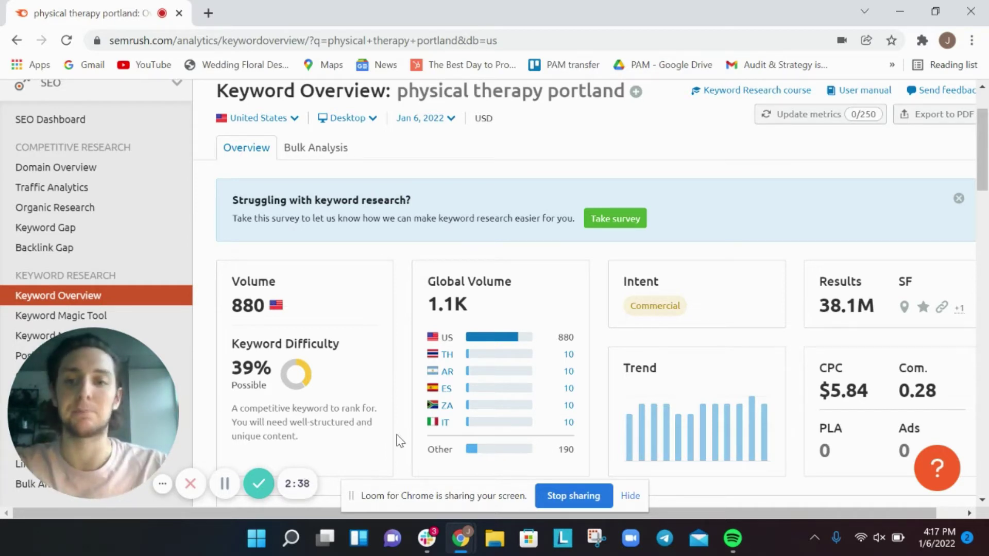
pyautogui.doubleClick(234, 293)
pyautogui.click(301, 311)
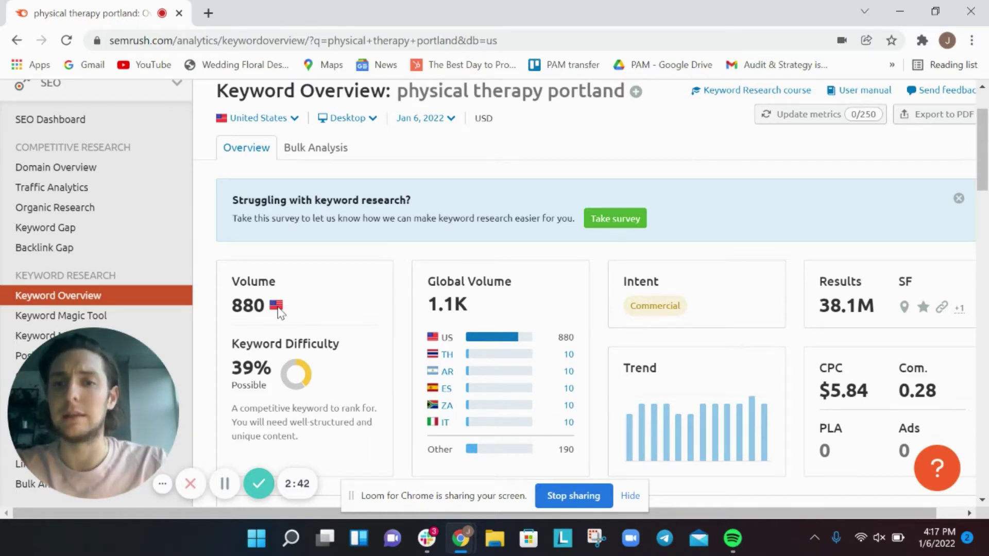
pyautogui.doubleClick(249, 308)
pyautogui.click(348, 319)
pyautogui.scroll(-2, 347, 315)
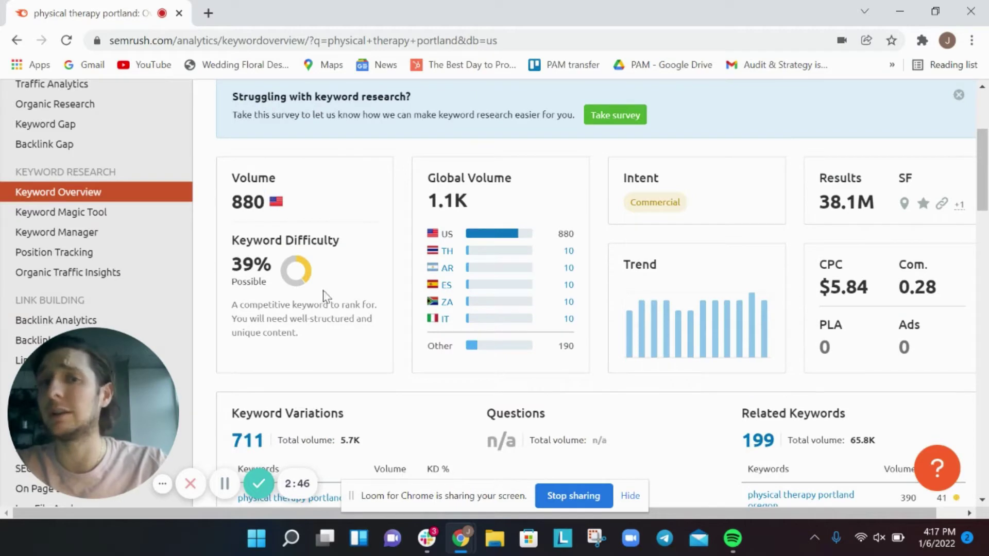
pyautogui.moveTo(284, 238)
pyautogui.scroll(4, 285, 195)
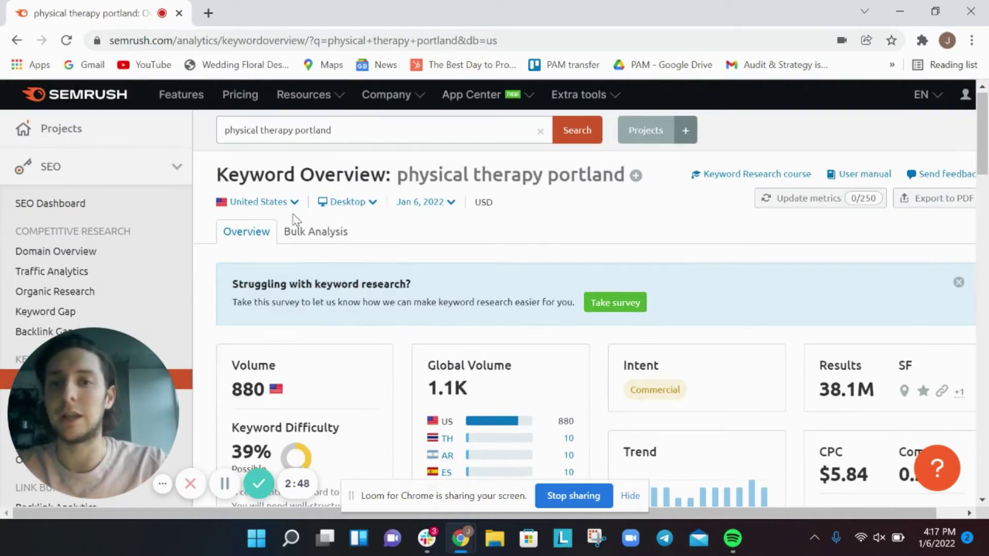
# - Look through the list of country databases available for the keyword overview, leaving United States selected
pyautogui.click(293, 204)
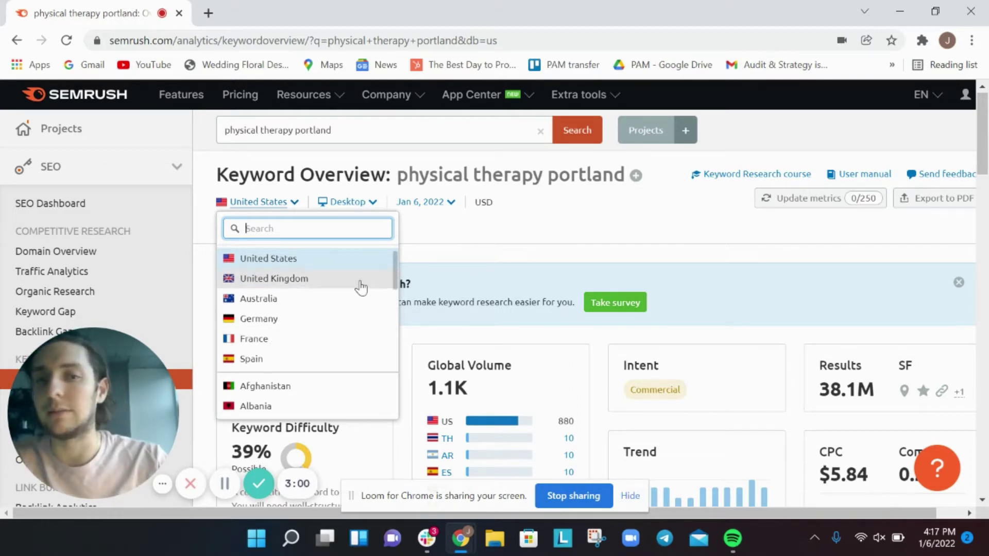
pyautogui.click(464, 247)
pyautogui.scroll(-6, 467, 249)
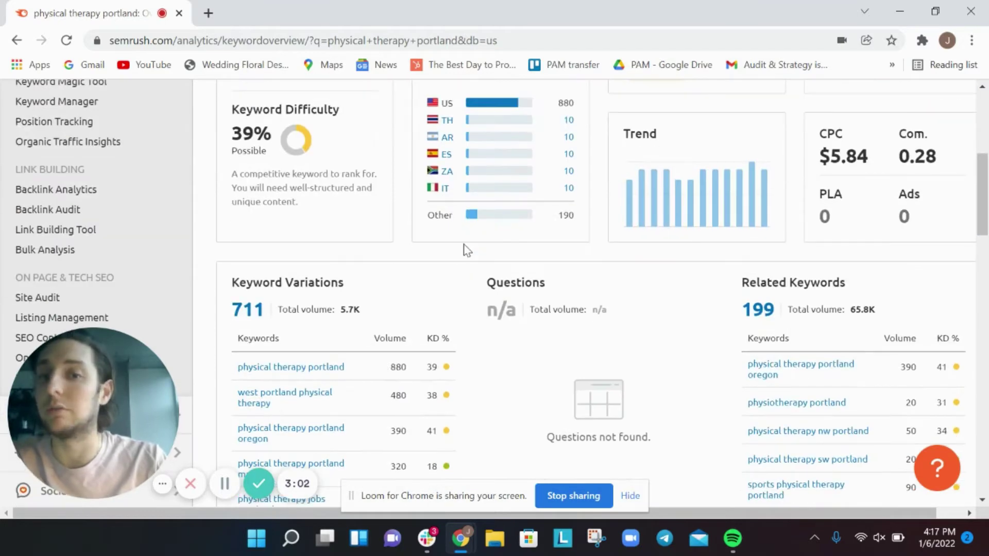
pyautogui.scroll(4, 466, 251)
pyautogui.scroll(2, 291, 224)
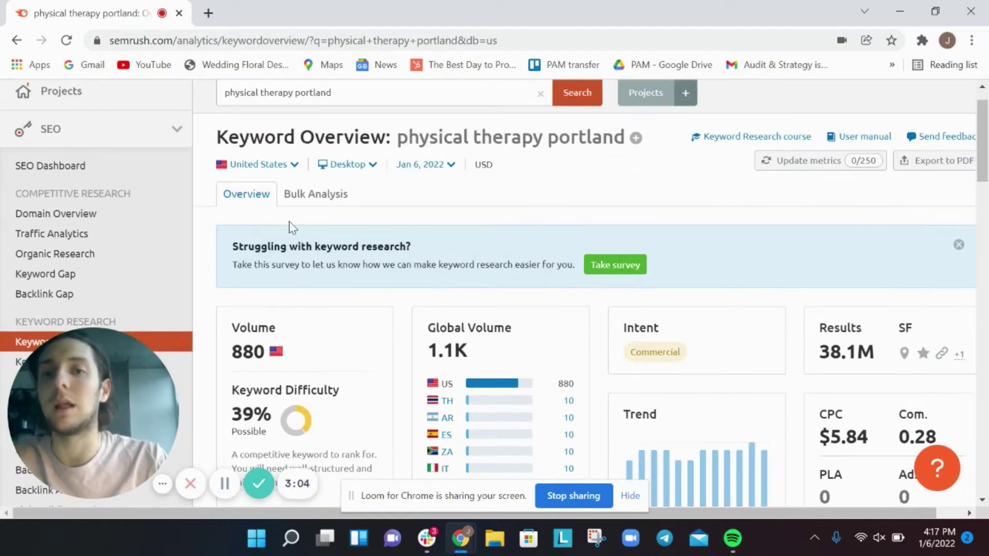
pyautogui.click(275, 167)
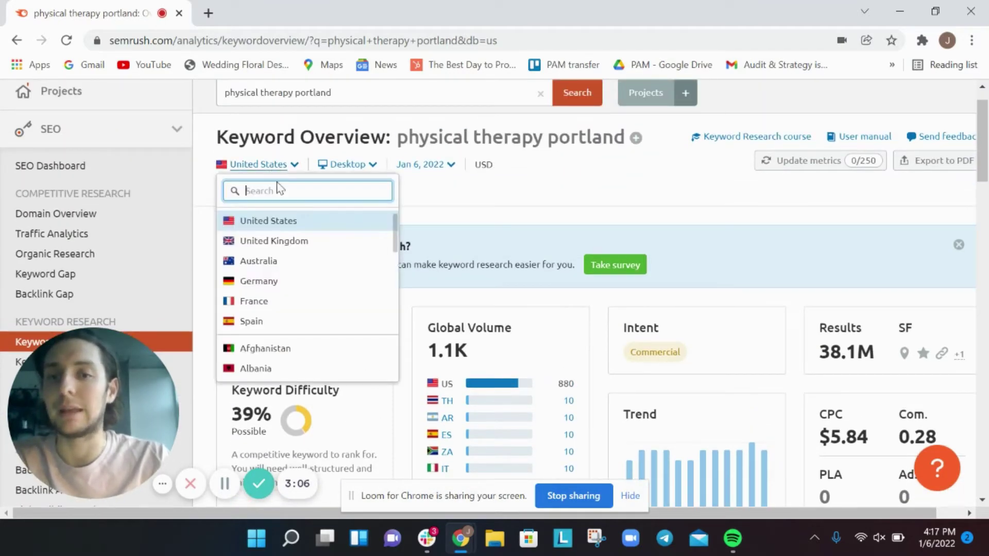
# - Look up the keyword "physical therapy toronto" and view its overview for Canada
pyautogui.click(323, 94)
pyautogui.doubleClick(323, 94)
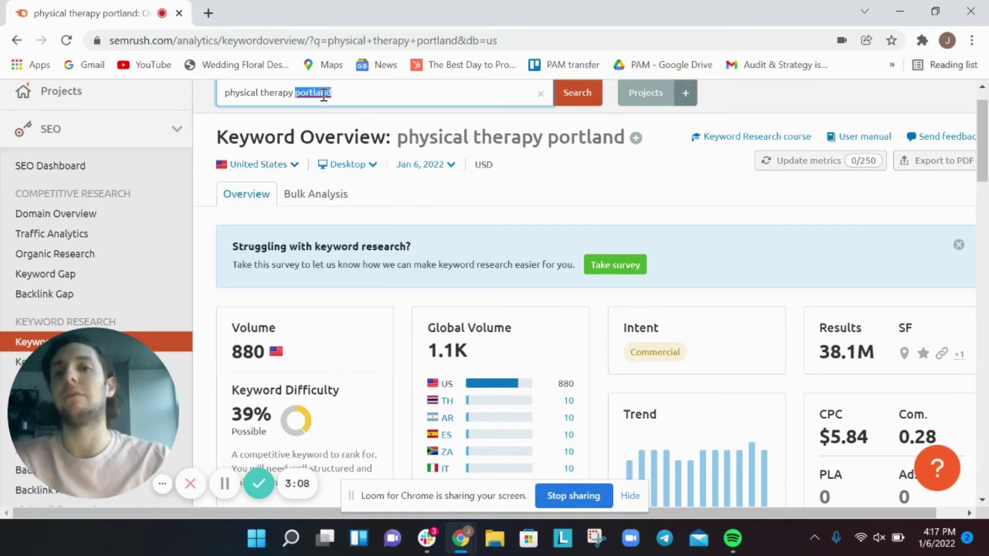
pyautogui.write('toronto')
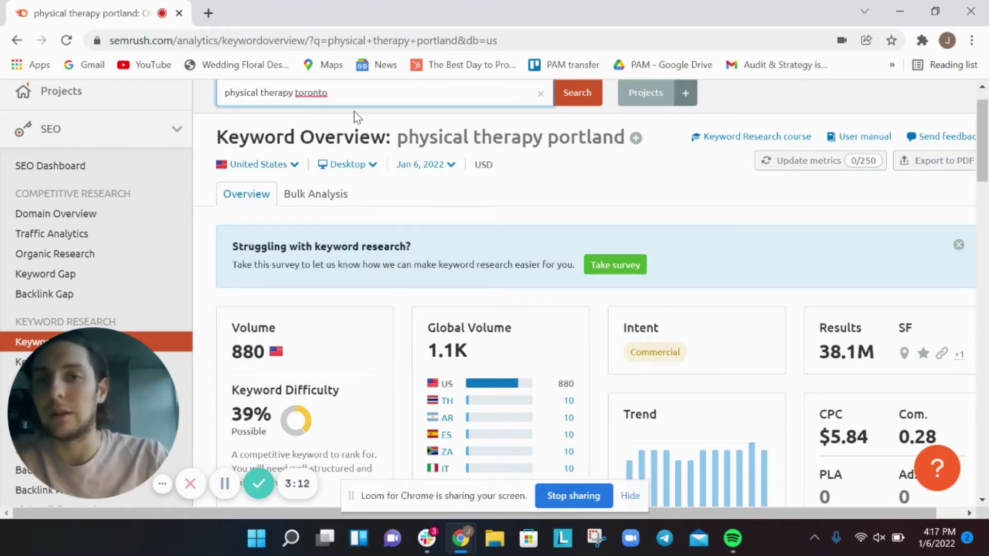
pyautogui.press('Return')
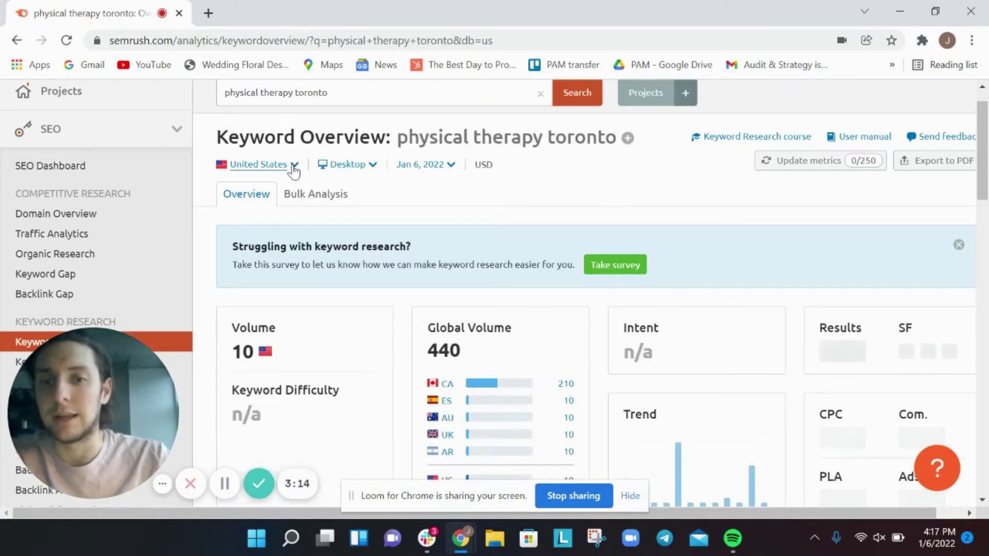
pyautogui.click(444, 385)
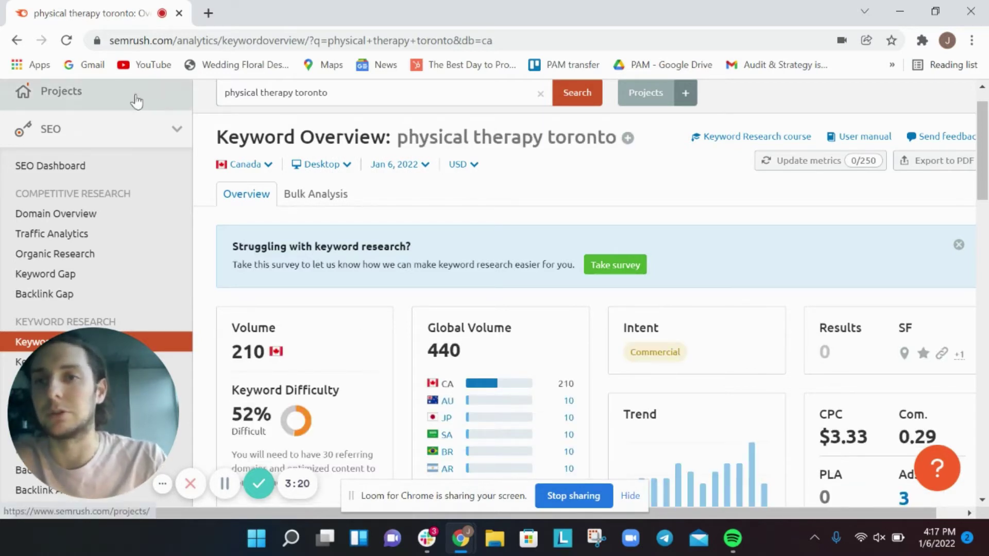
# - Return to the United States overview of "physical therapy portland" and examine its keyword difficulty percentage
pyautogui.click(17, 41)
pyautogui.click(17, 41)
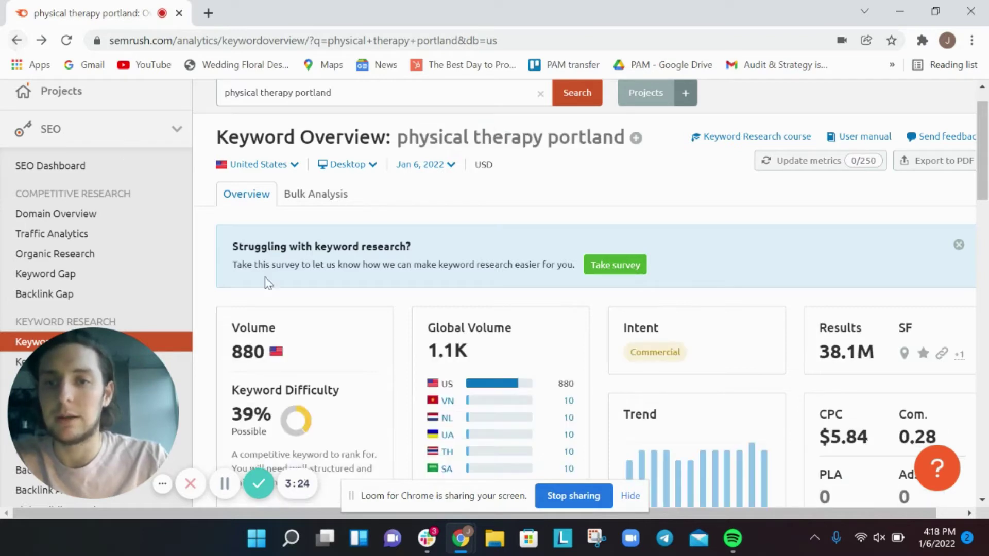
pyautogui.scroll(-2, 252, 255)
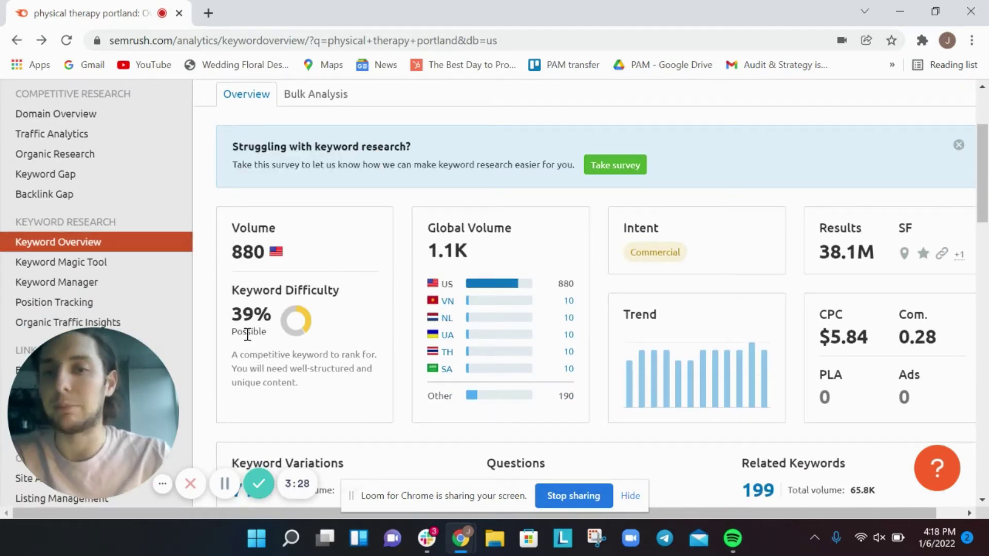
pyautogui.scroll(-2, 248, 335)
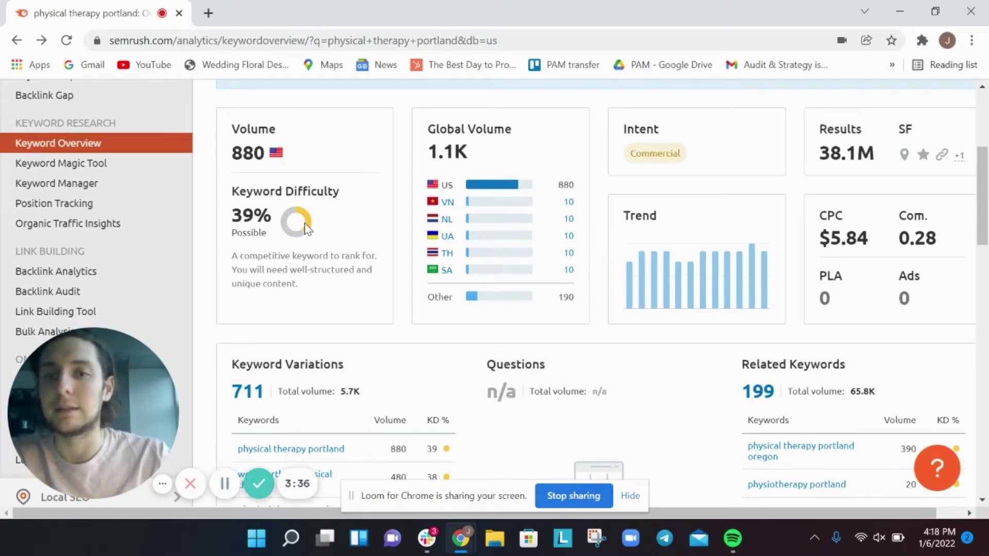
pyautogui.scroll(1, 307, 229)
pyautogui.moveTo(237, 228); pyautogui.dragTo(272, 227)
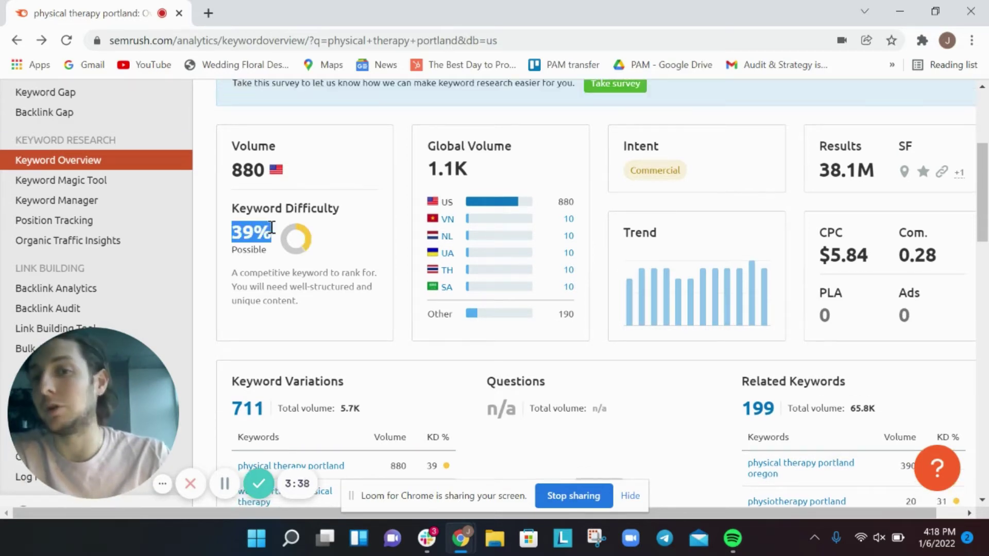
# - Search Google for "physical therapy" in a new browser tab and look over the results
pyautogui.click(208, 13)
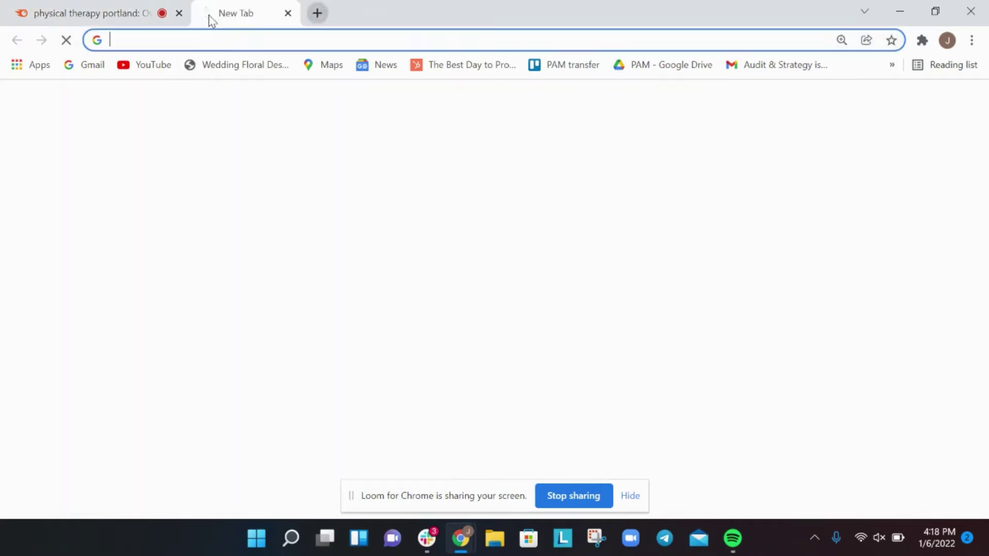
pyautogui.write('physical therapy')
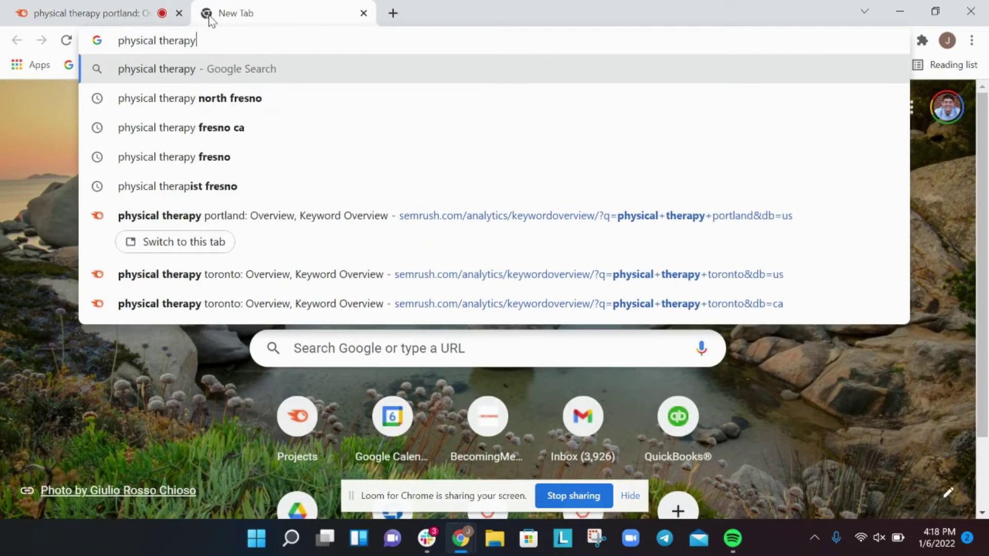
pyautogui.press('Return')
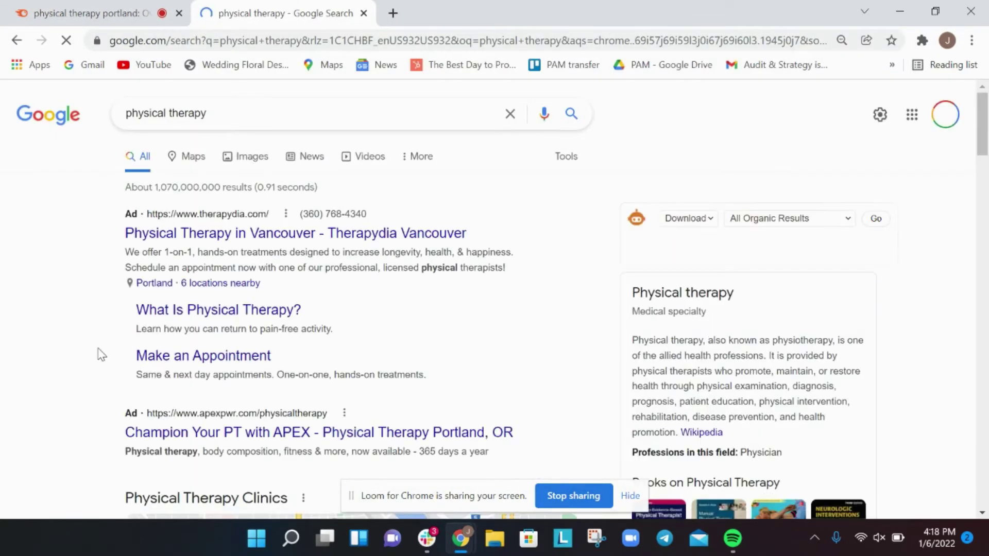
pyautogui.scroll(-1, 100, 354)
pyautogui.scroll(1, 188, 206)
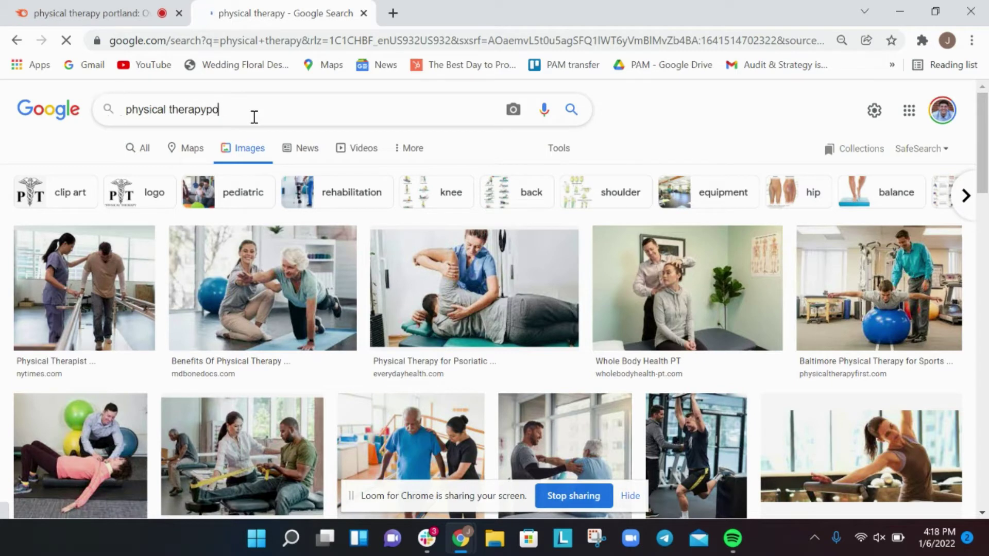
# - Search Google for "physical therapy portland" across all results and examine the local map listings and organic results
pyautogui.write('portland')
pyautogui.press('Return')
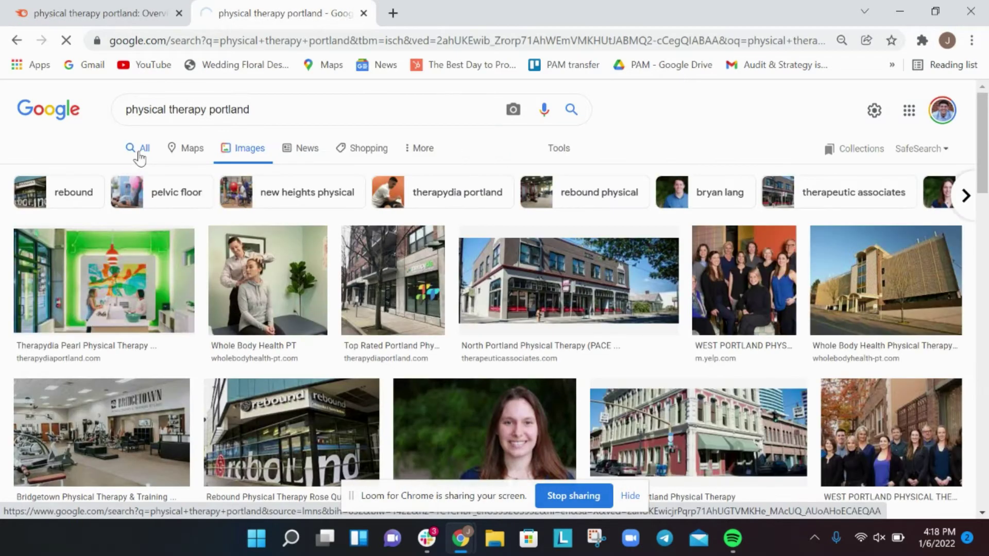
pyautogui.click(139, 157)
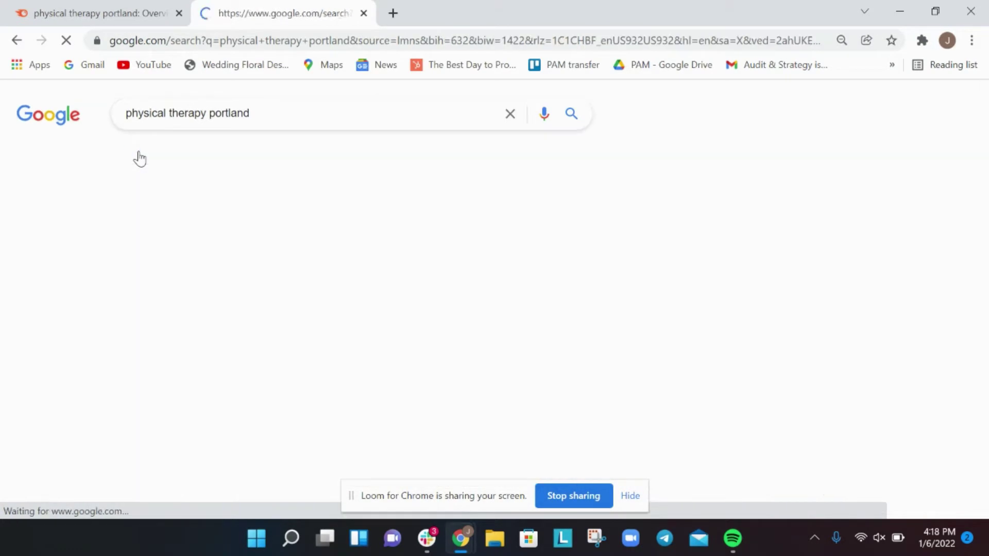
pyautogui.scroll(-4, 95, 301)
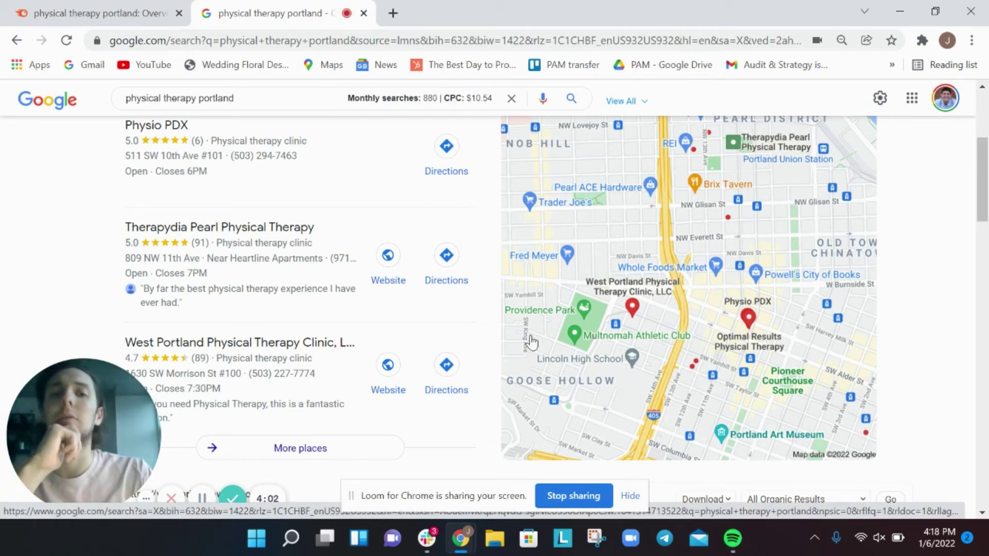
pyautogui.scroll(-5, 531, 341)
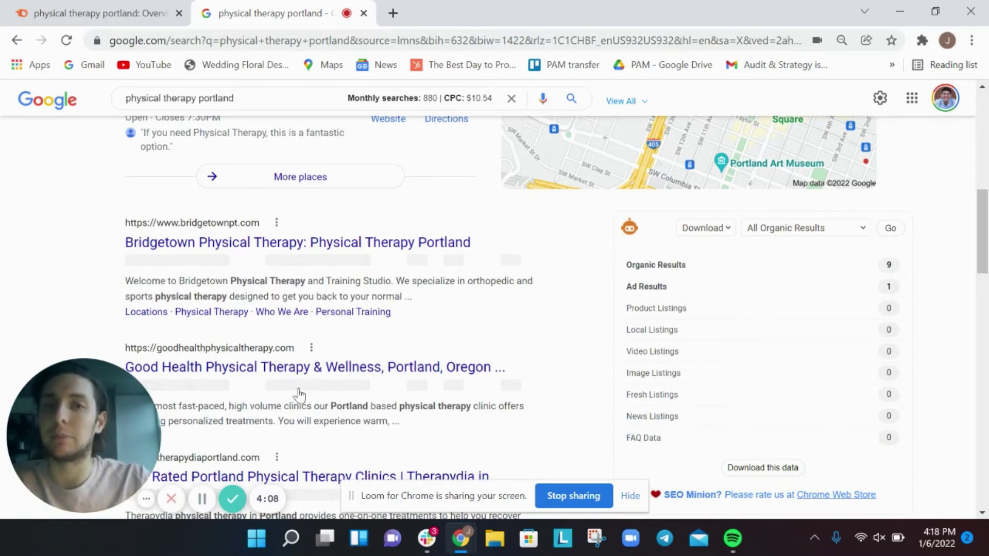
pyautogui.scroll(-2, 298, 397)
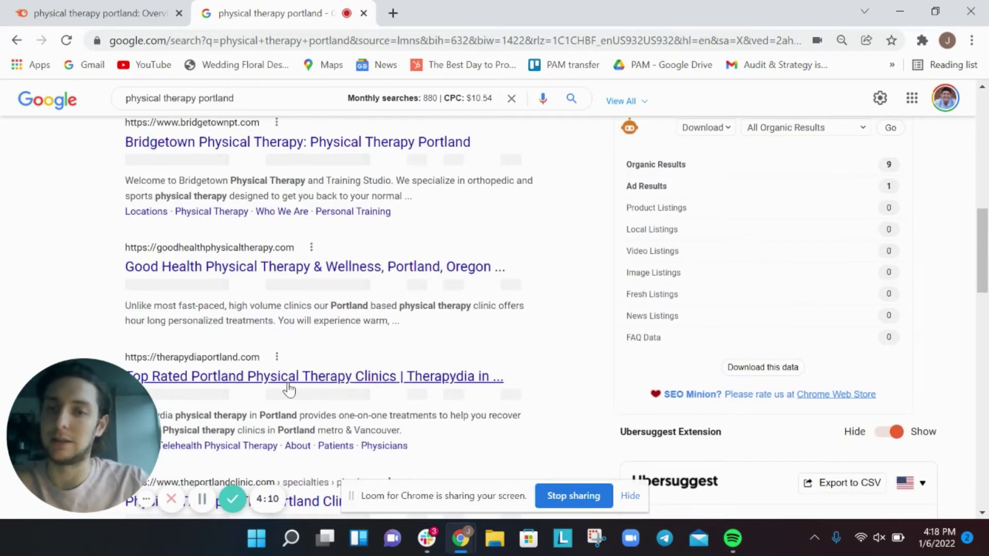
pyautogui.scroll(-1, 278, 398)
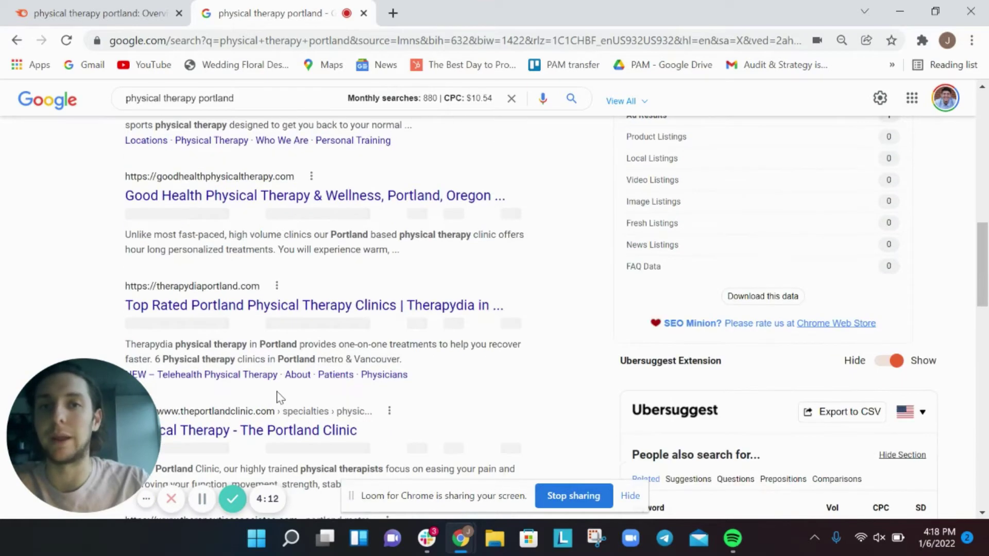
# - Switch back to Semrush and open the full list of keyword variations for "physical therapy portland"
pyautogui.click(115, 21)
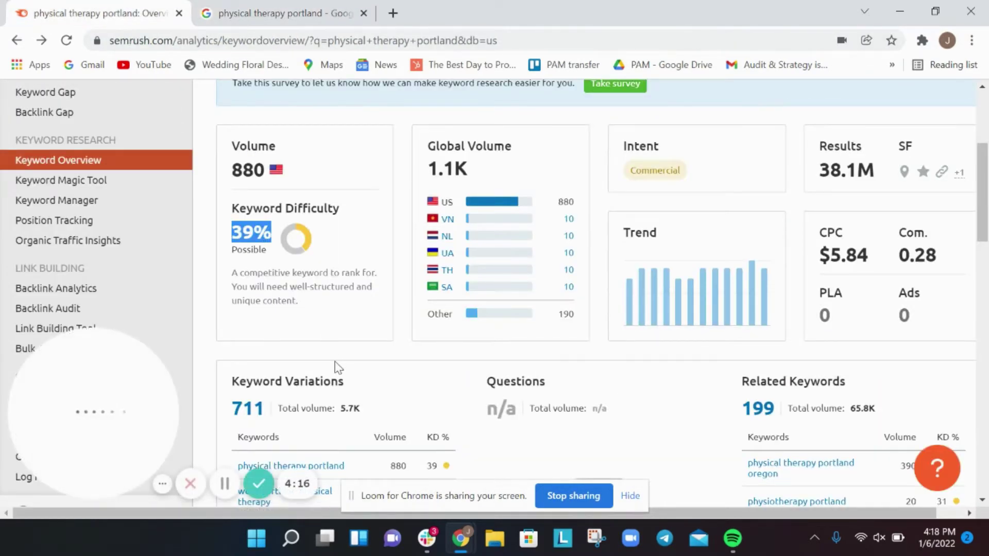
pyautogui.scroll(-1, 336, 367)
pyautogui.moveTo(338, 367)
pyautogui.click(219, 303)
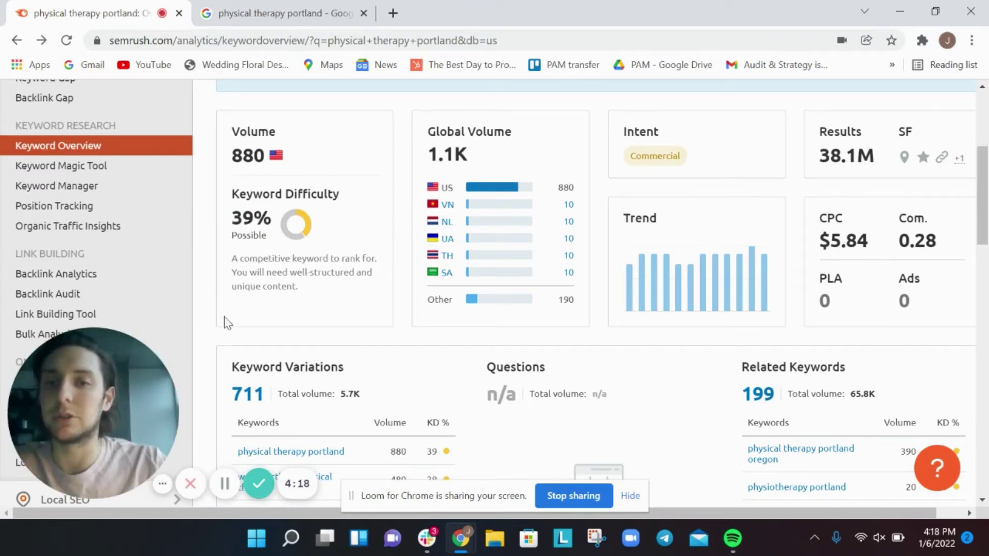
pyautogui.scroll(-1, 234, 349)
pyautogui.scroll(-2, 236, 350)
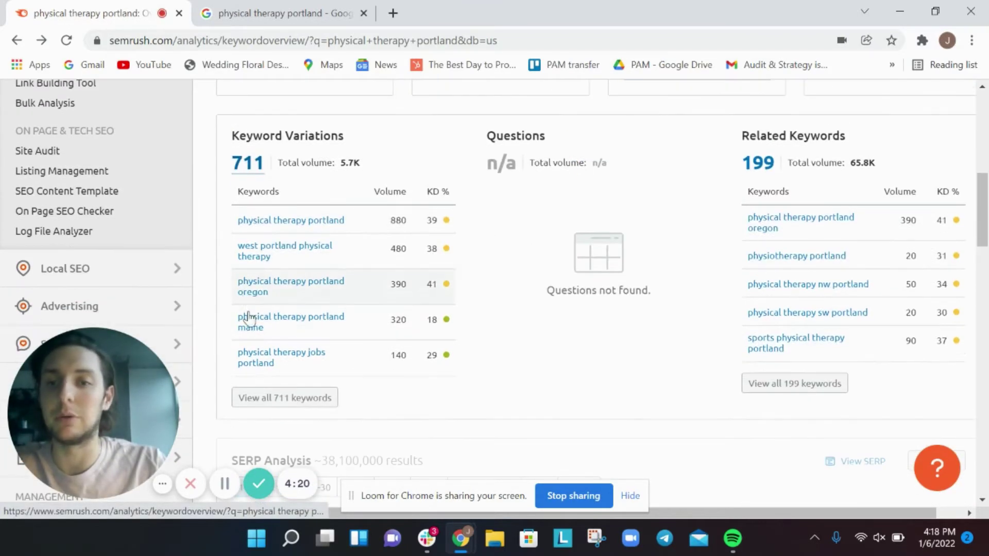
pyautogui.click(278, 402)
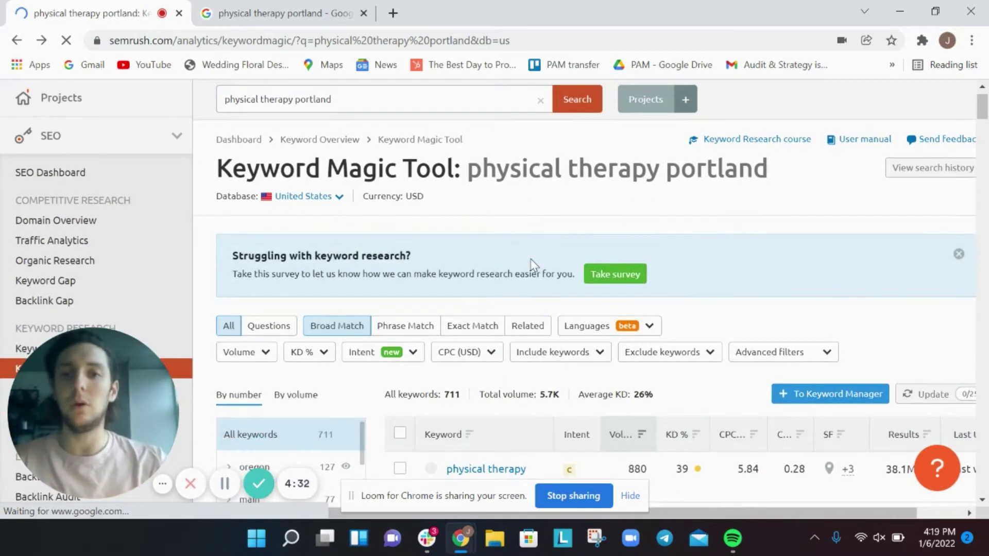
# - Examine the highest-volume keyword variations and the search intent labels of "physical therapy portland" and "west portland physical therapy"
pyautogui.scroll(-2, 534, 265)
pyautogui.scroll(-3, 533, 265)
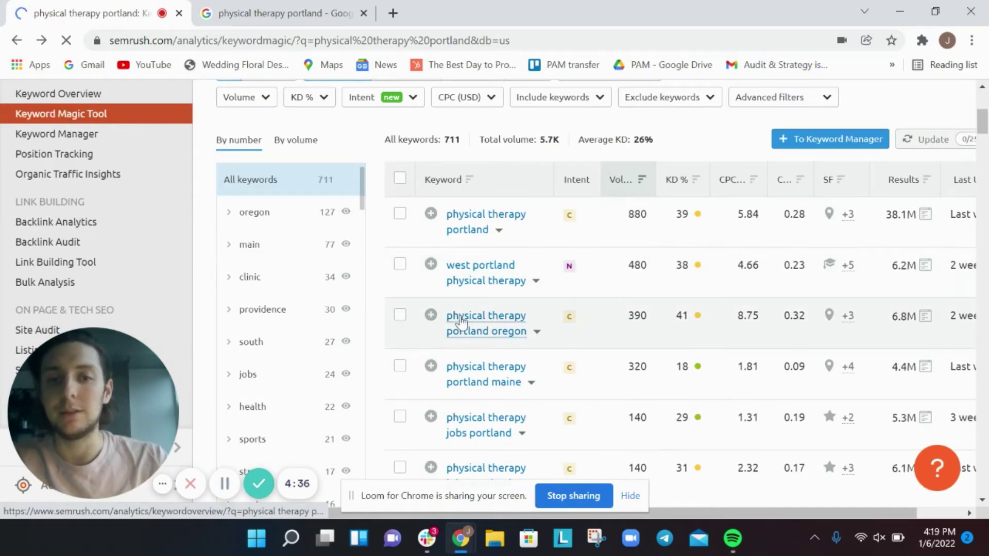
pyautogui.scroll(-2, 462, 321)
pyautogui.scroll(4, 462, 321)
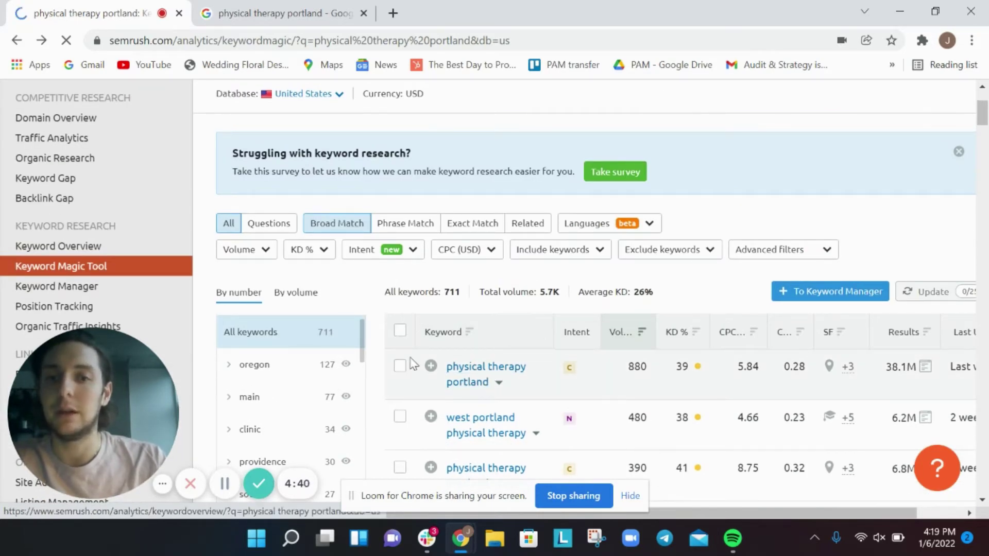
pyautogui.scroll(2, 412, 364)
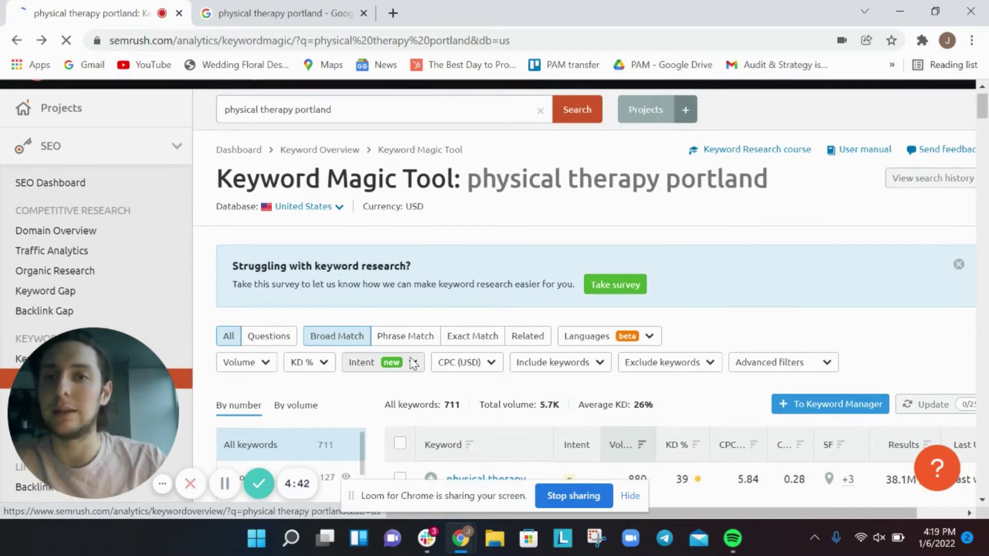
pyautogui.scroll(-3, 414, 364)
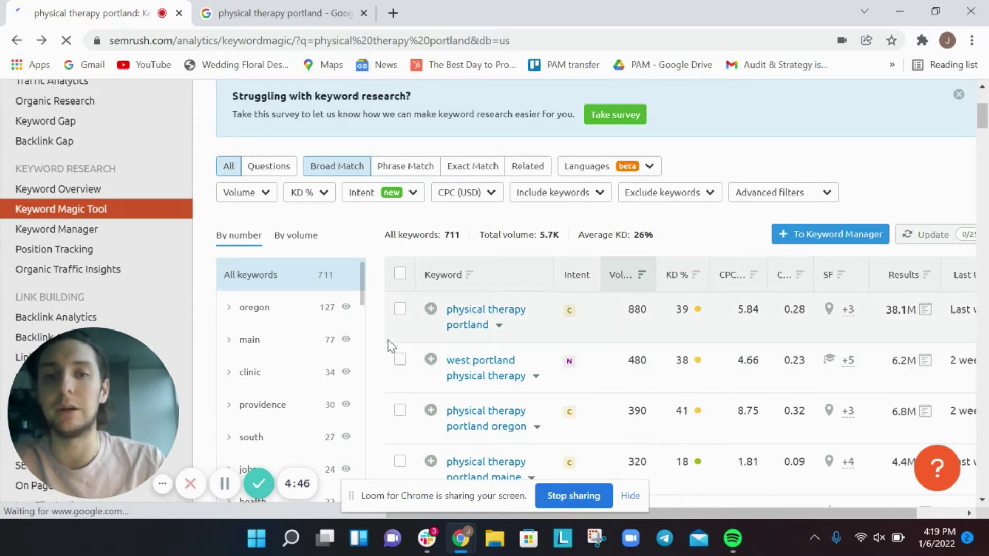
pyautogui.scroll(-1, 386, 346)
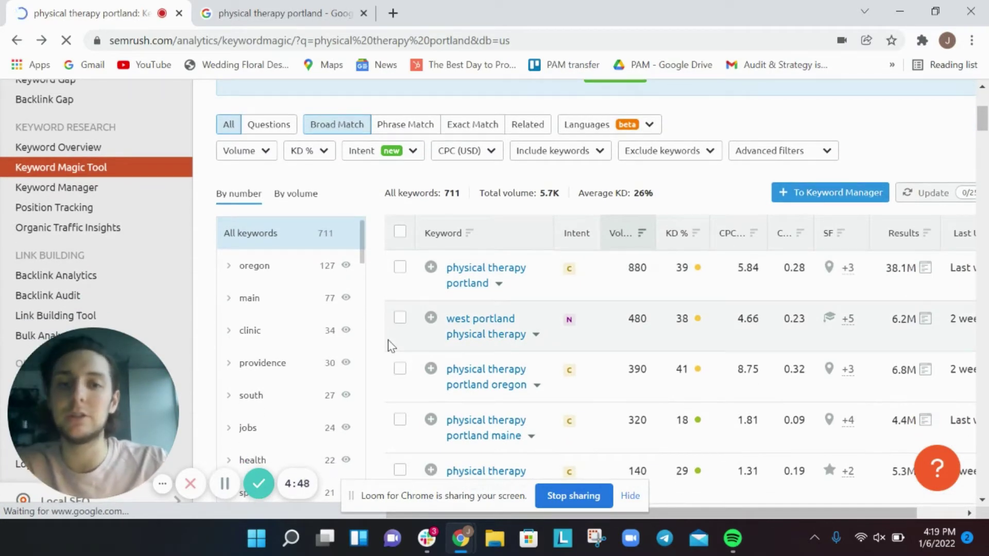
pyautogui.moveTo(569, 277)
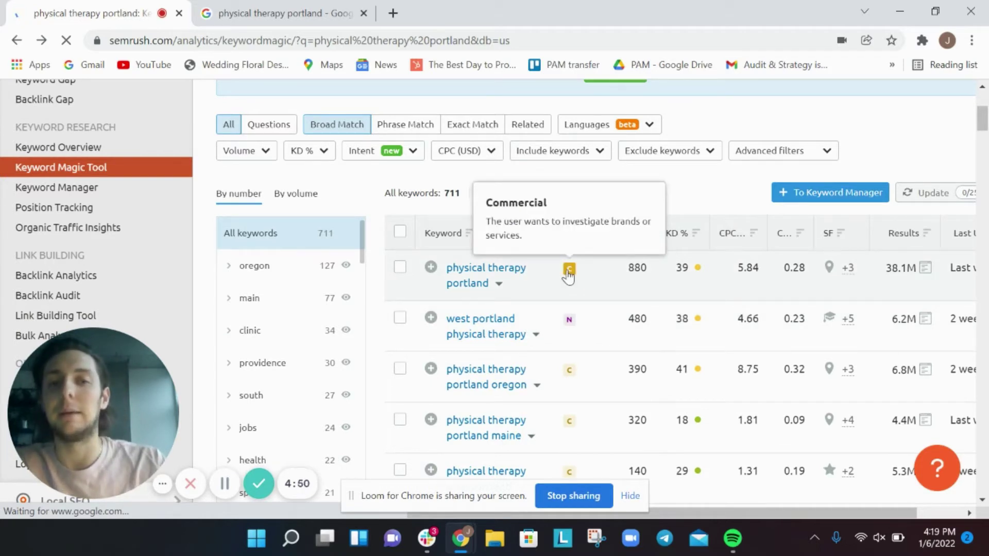
pyautogui.moveTo(567, 325)
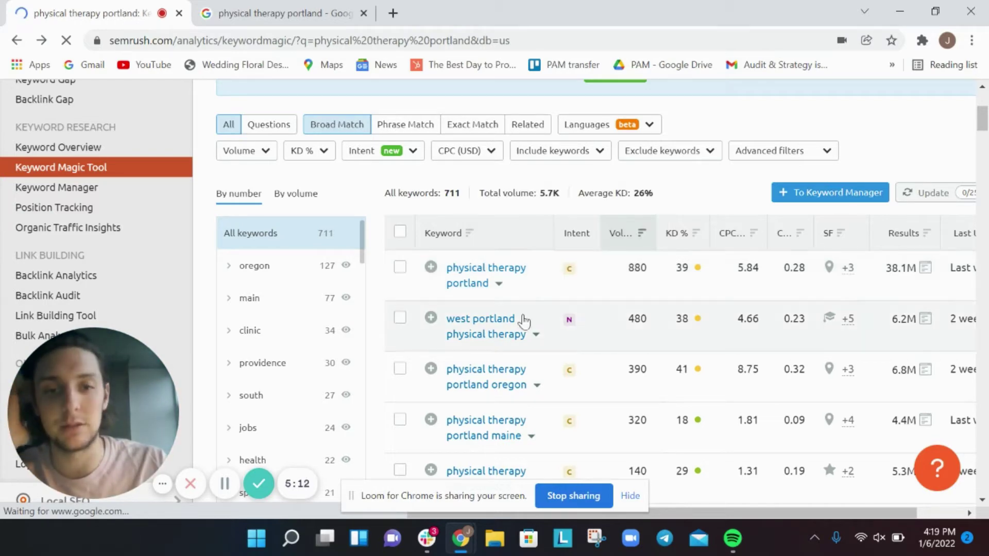
# - Look through the keyword variations down to "therapeutic associates downtown portland physical therapy", comparing their volume, difficulty and intent
pyautogui.scroll(-3, 522, 325)
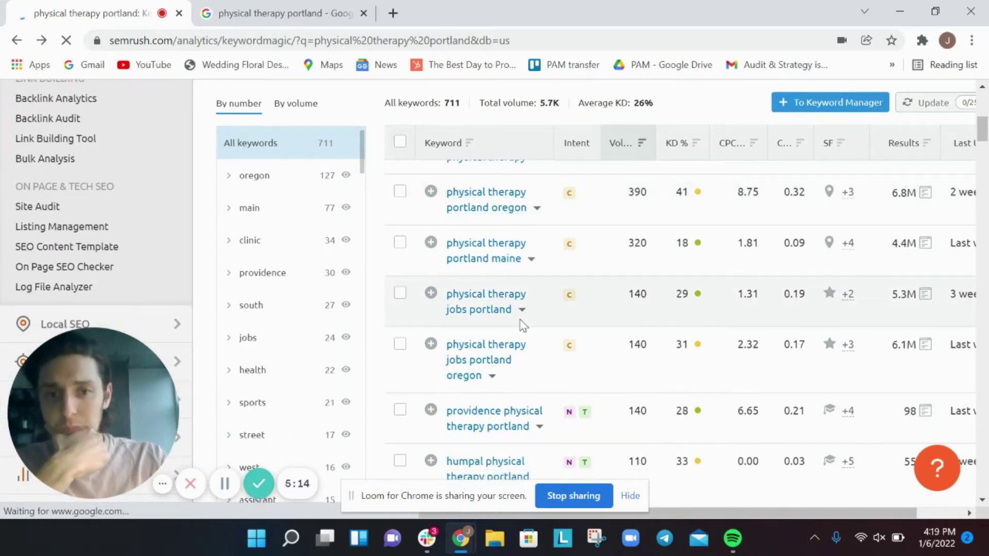
pyautogui.scroll(-3, 521, 324)
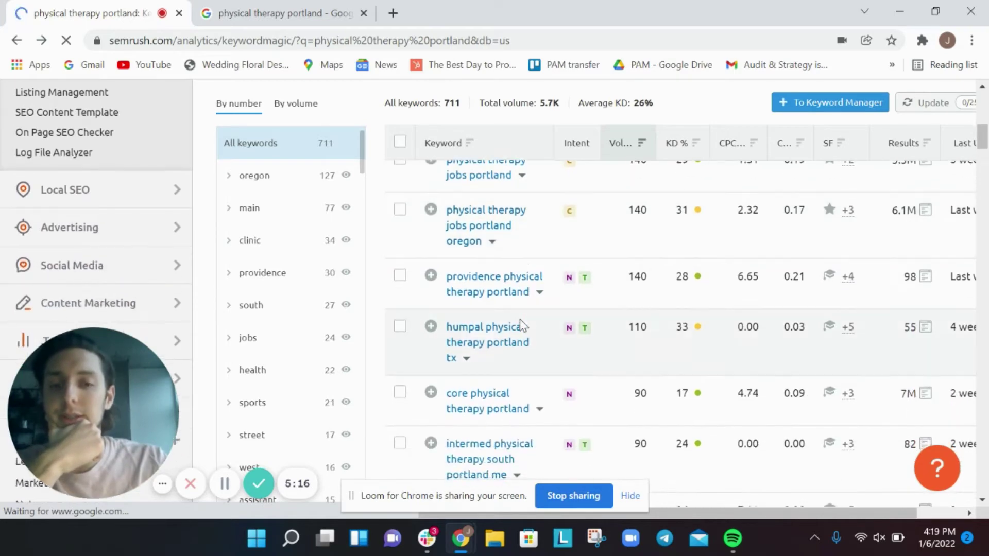
pyautogui.scroll(-3, 521, 325)
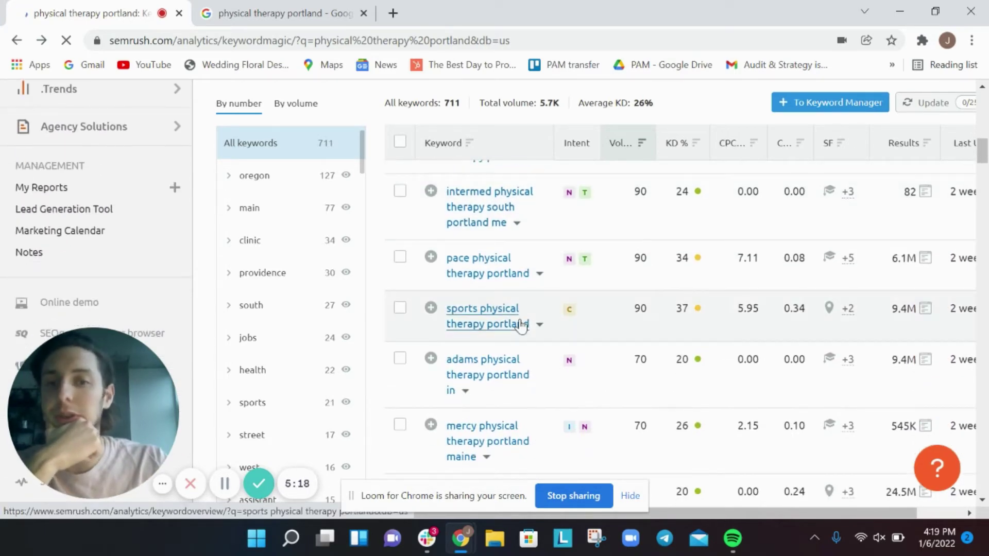
pyautogui.scroll(-1, 521, 325)
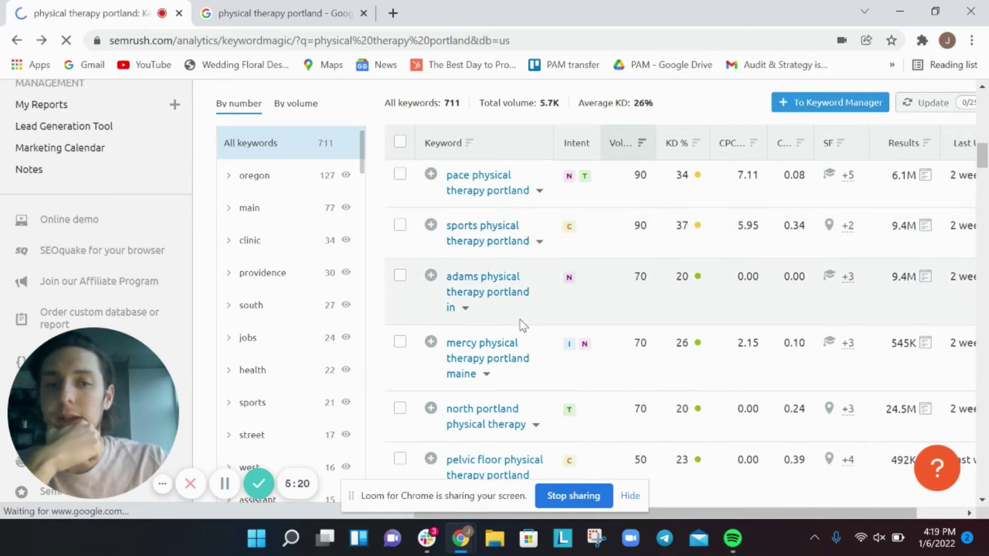
pyautogui.scroll(-5, 521, 325)
pyautogui.scroll(-1, 522, 325)
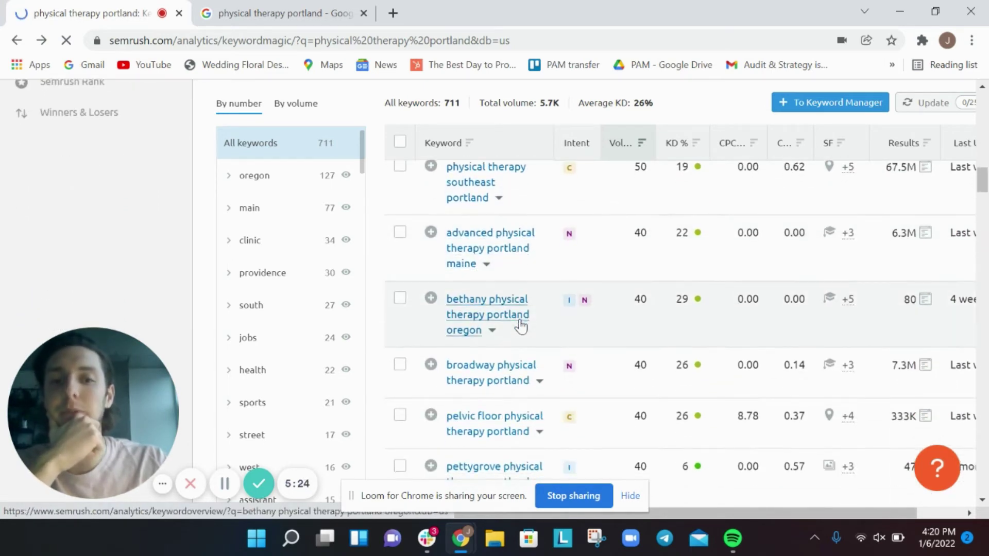
pyautogui.scroll(-1, 521, 326)
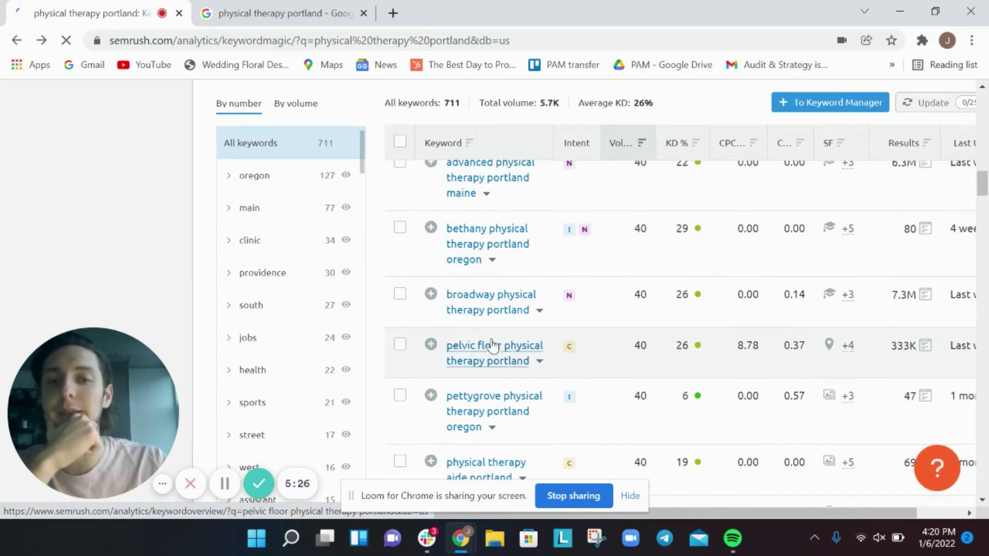
pyautogui.scroll(-1, 453, 343)
pyautogui.scroll(-3, 453, 344)
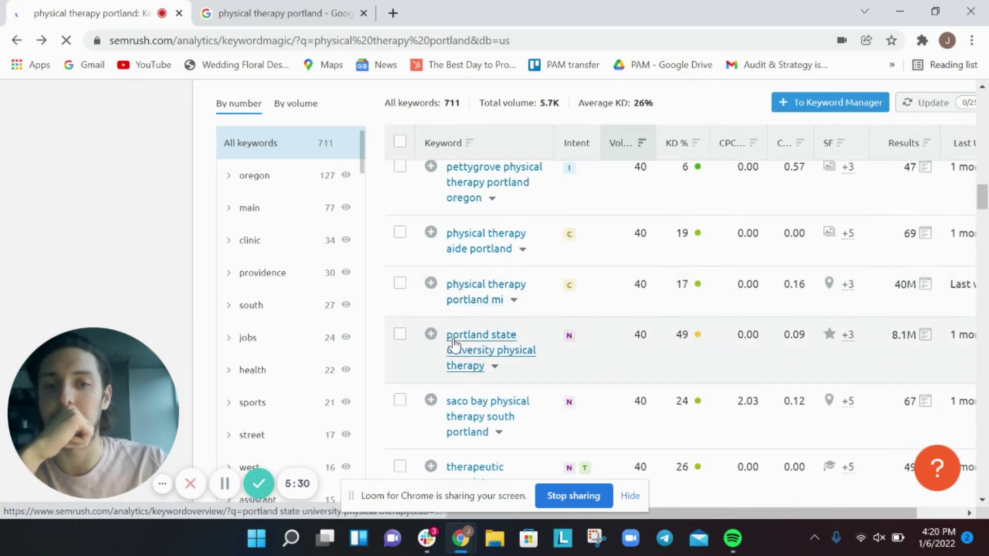
pyautogui.scroll(-2, 444, 377)
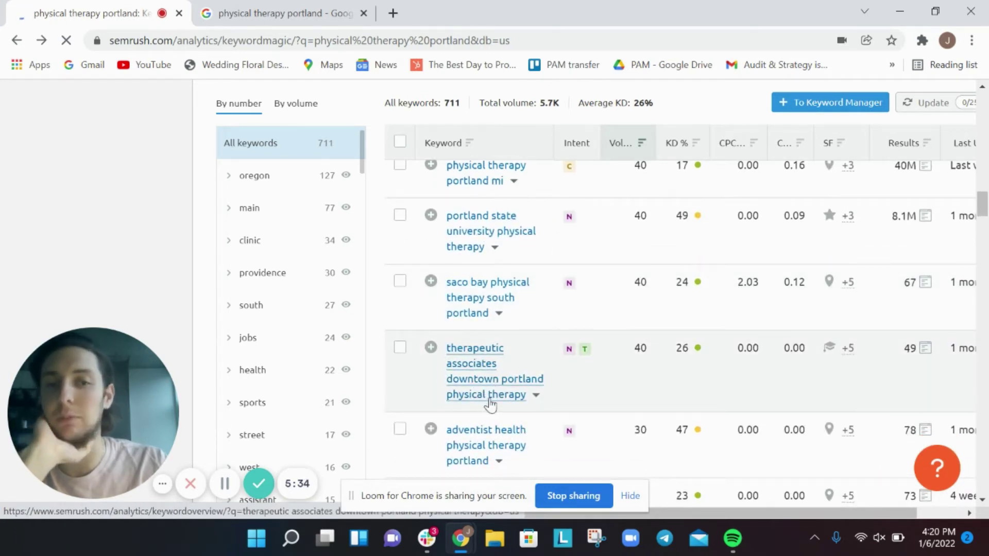
pyautogui.moveTo(584, 353)
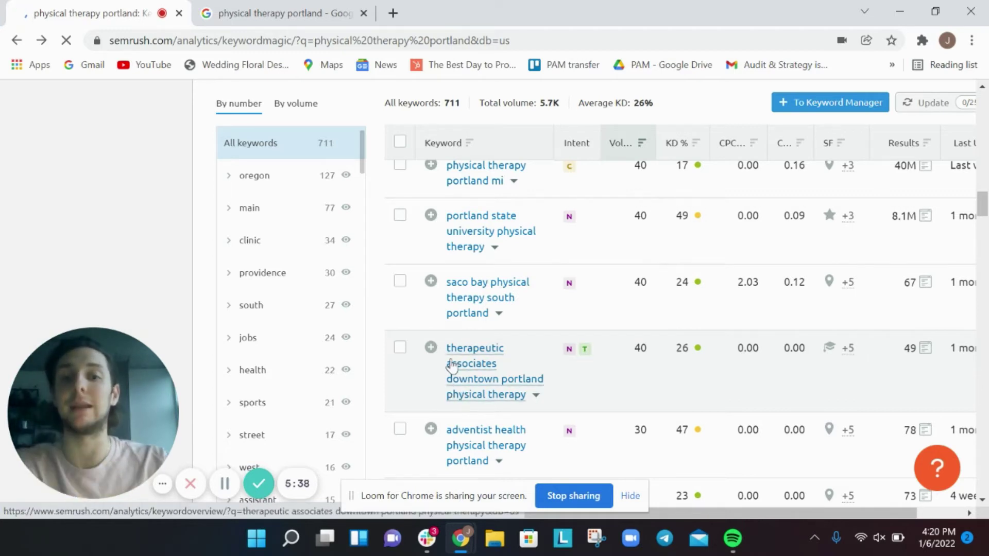
# - Examine the lower-volume keyword variations that contain clinic names, such as "ati physical therapy portland oregon"
pyautogui.scroll(-1, 463, 365)
pyautogui.scroll(-1, 473, 400)
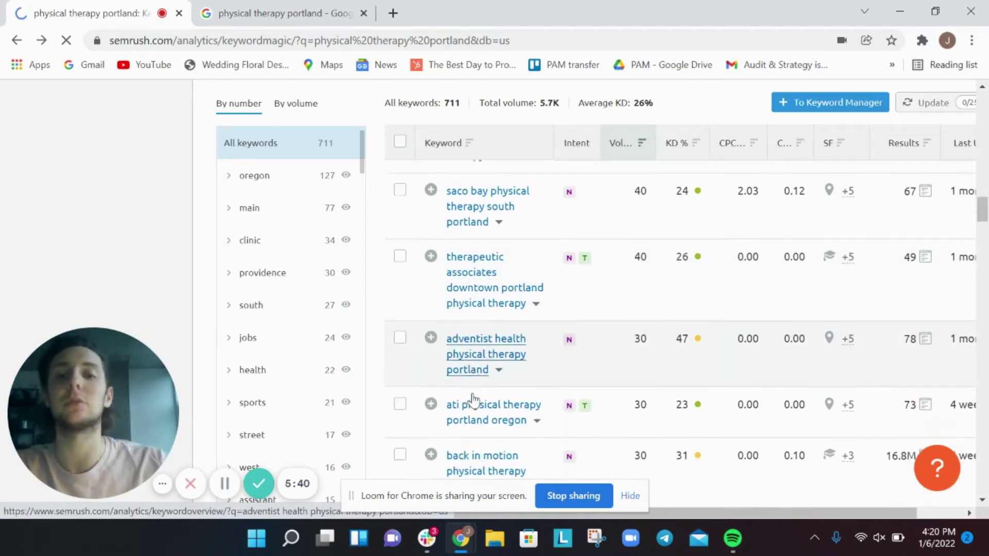
pyautogui.scroll(-1, 473, 400)
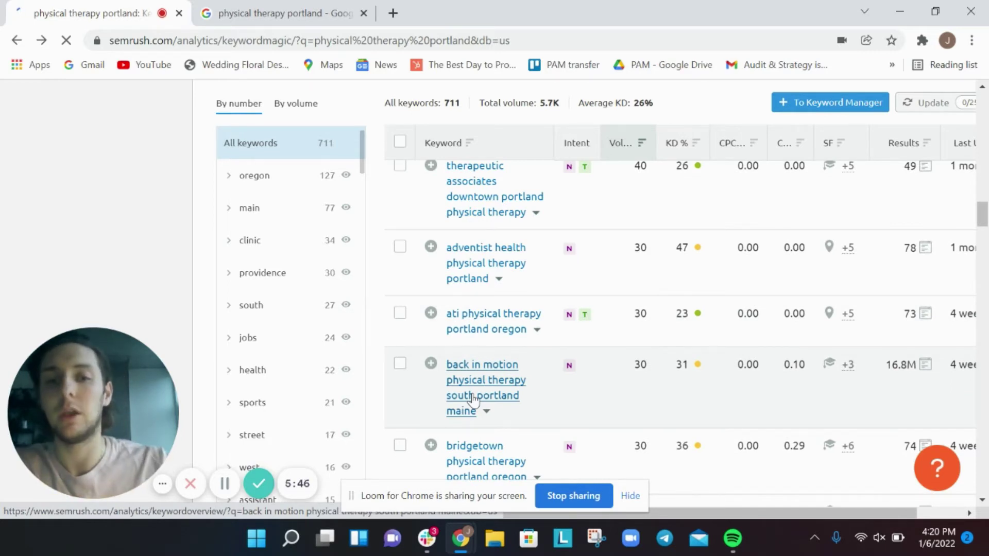
pyautogui.scroll(-1, 473, 400)
pyautogui.scroll(-1, 473, 400)
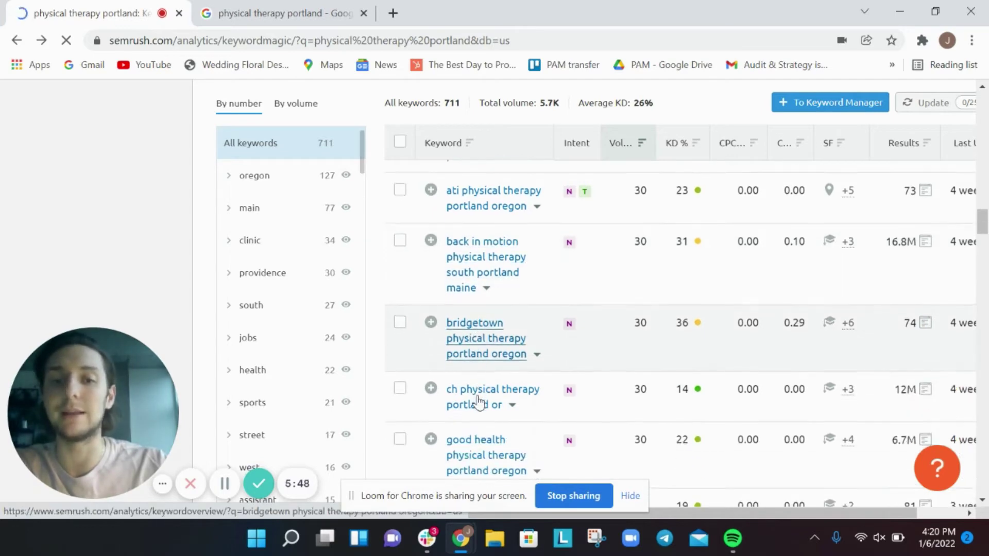
pyautogui.scroll(8, 479, 401)
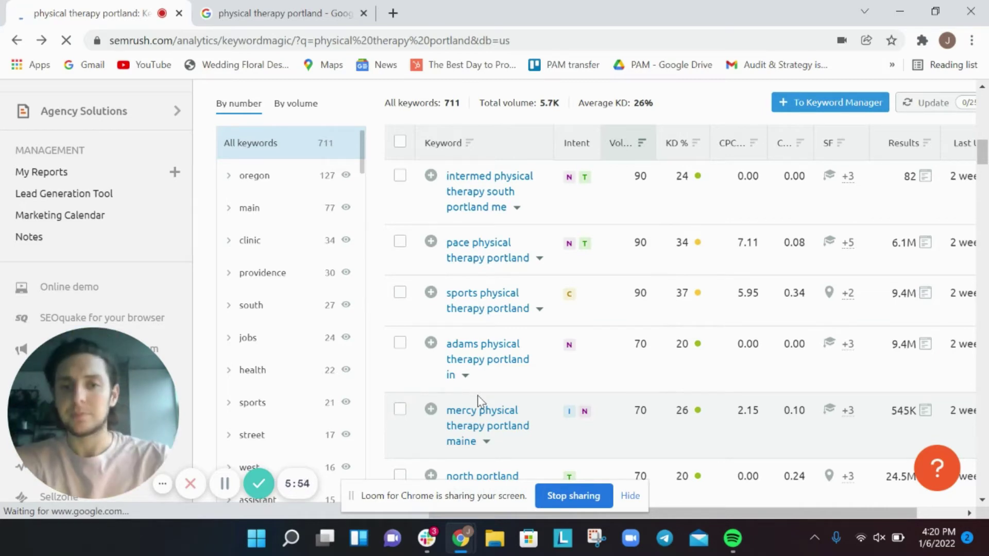
pyautogui.scroll(-10, 477, 394)
pyautogui.scroll(-12, 479, 401)
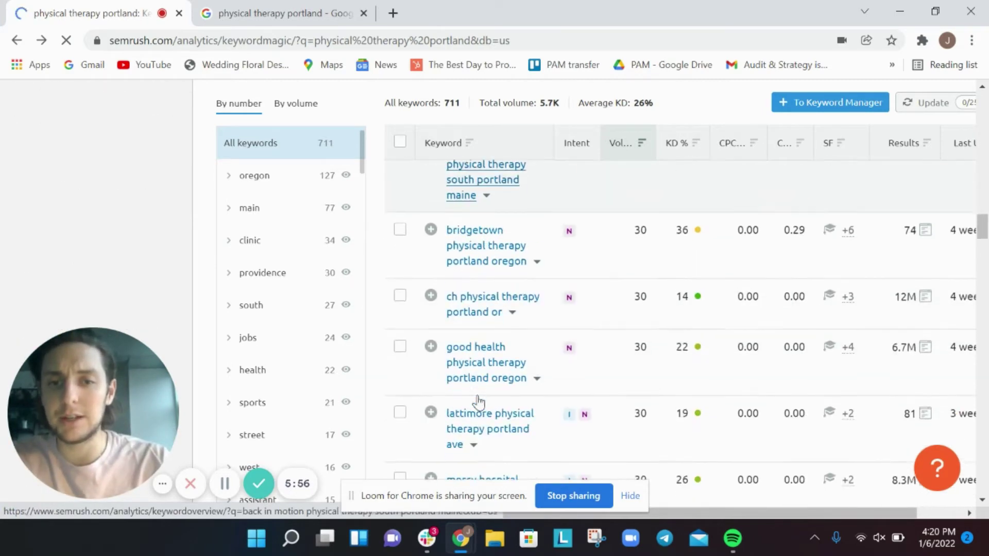
pyautogui.scroll(-1, 481, 400)
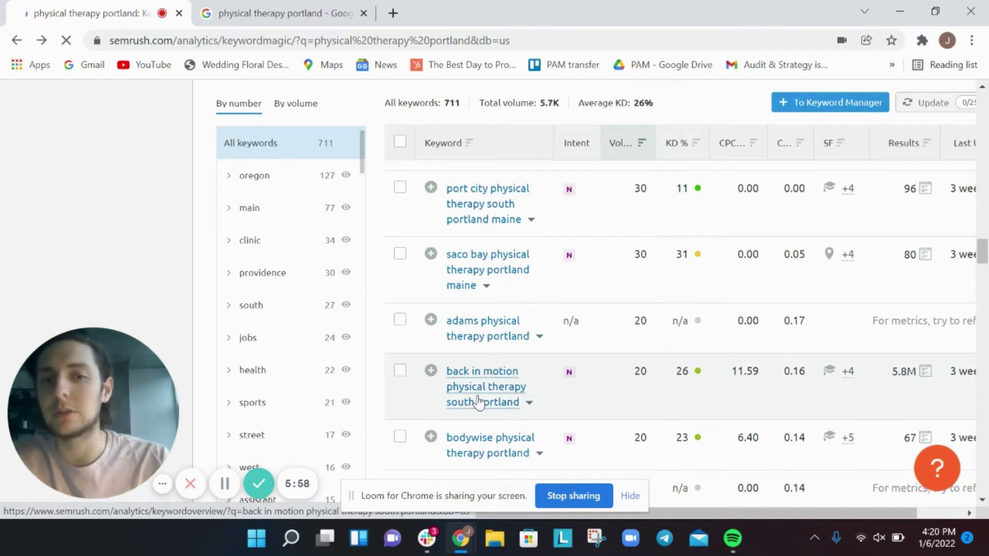
pyautogui.scroll(-4, 479, 401)
# - Return to the highest-volume variations and highlight the keyword "west portland physical therapy"
pyautogui.scroll(20, 480, 402)
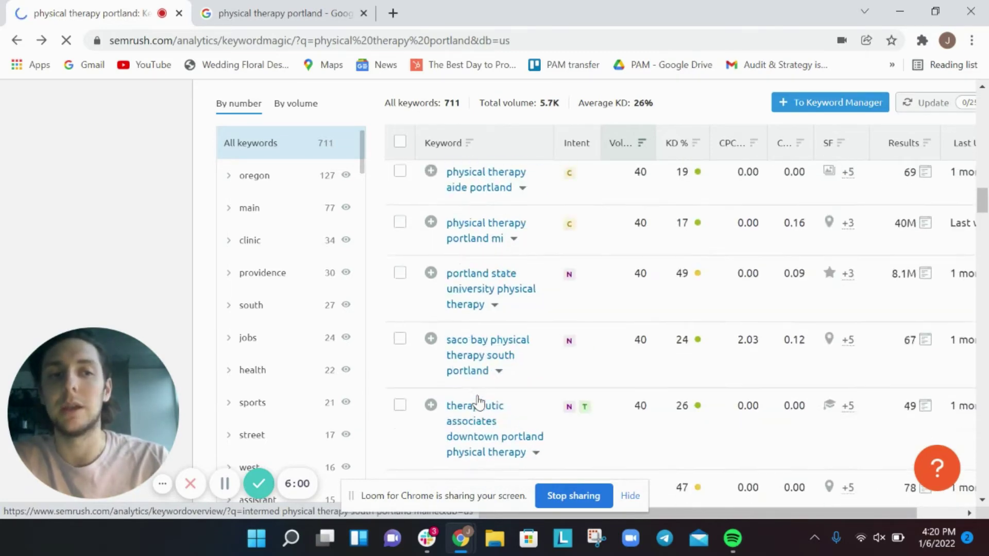
pyautogui.scroll(5, 479, 402)
pyautogui.scroll(-5, 479, 400)
pyautogui.hscroll(-1, 479, 400)
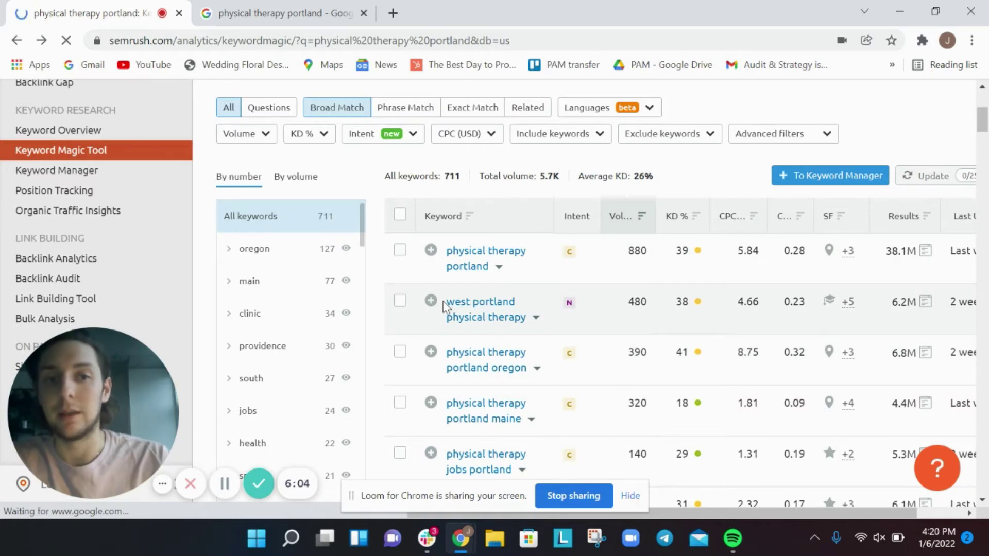
pyautogui.moveTo(444, 306); pyautogui.dragTo(538, 321)
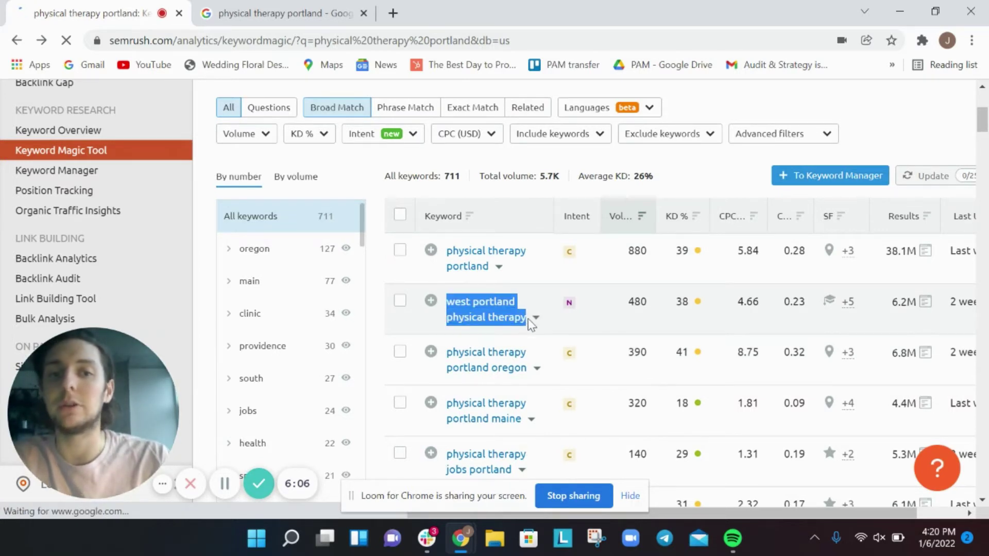
# - Search Google for the highlighted keyword "west portland physical therapy" in a new browser tab
pyautogui.hotkey('ctrl', 'c')
pyautogui.click(392, 13)
pyautogui.hotkey('ctrl', 'v')
pyautogui.press('Return')
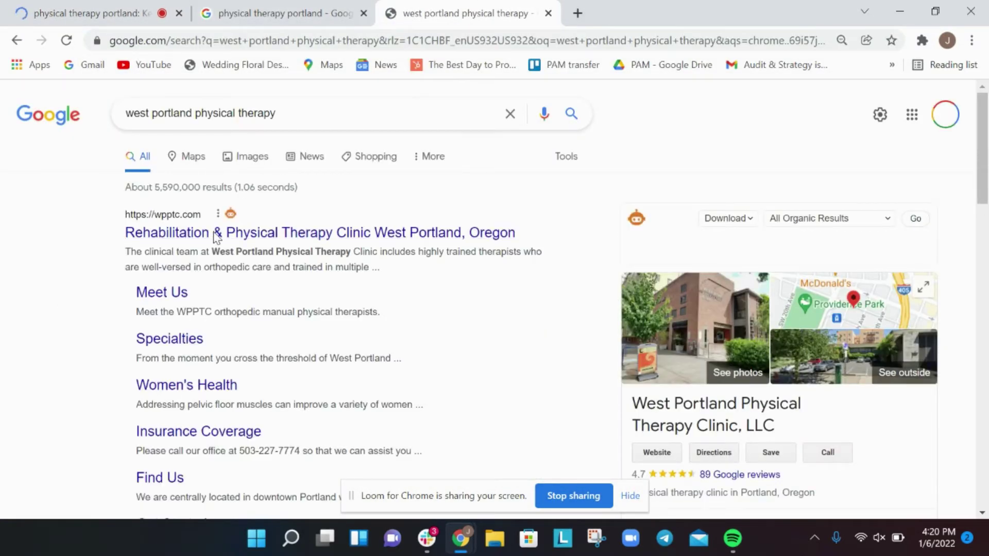
# - Examine the Google results for "west portland physical therapy", including the clinic's own site and its Yelp and Facebook pages
pyautogui.click(171, 241)
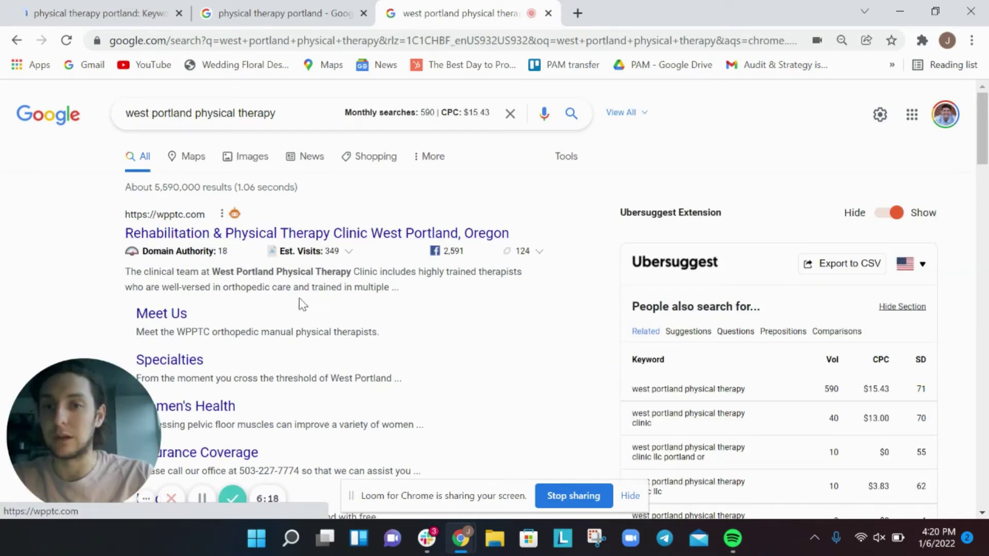
pyautogui.moveTo(212, 274); pyautogui.dragTo(338, 273)
pyautogui.scroll(-7, 336, 269)
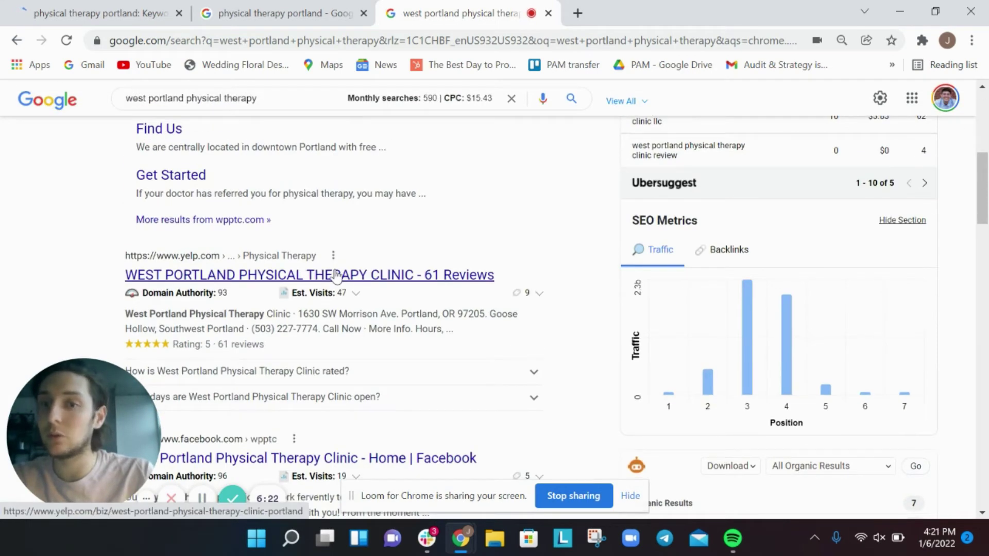
pyautogui.scroll(7, 336, 269)
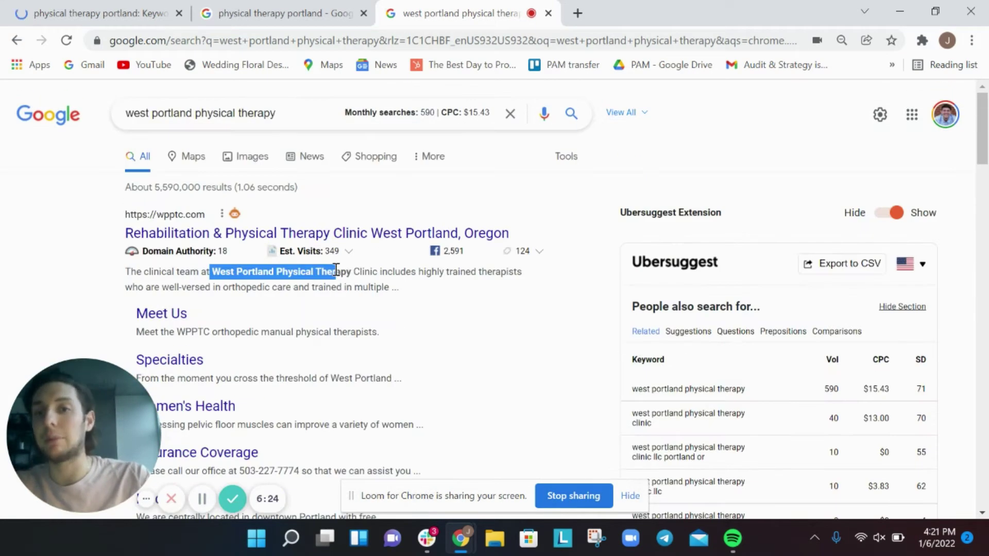
# - Open the West Portland Physical Therapy Clinic website from the first result, return to the results and check the remaining organic listings
pyautogui.moveTo(108, 237); pyautogui.dragTo(405, 234)
pyautogui.click(177, 223)
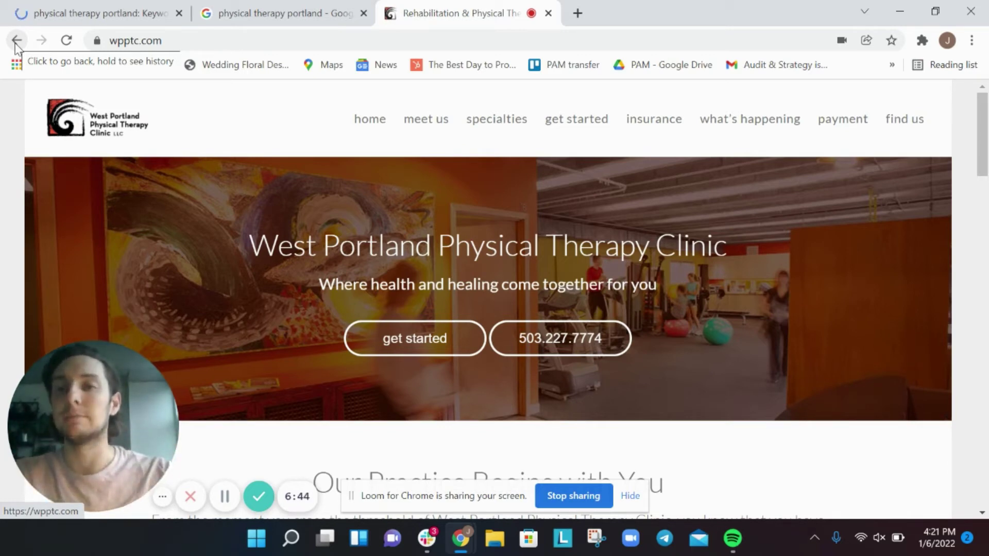
pyautogui.click(16, 42)
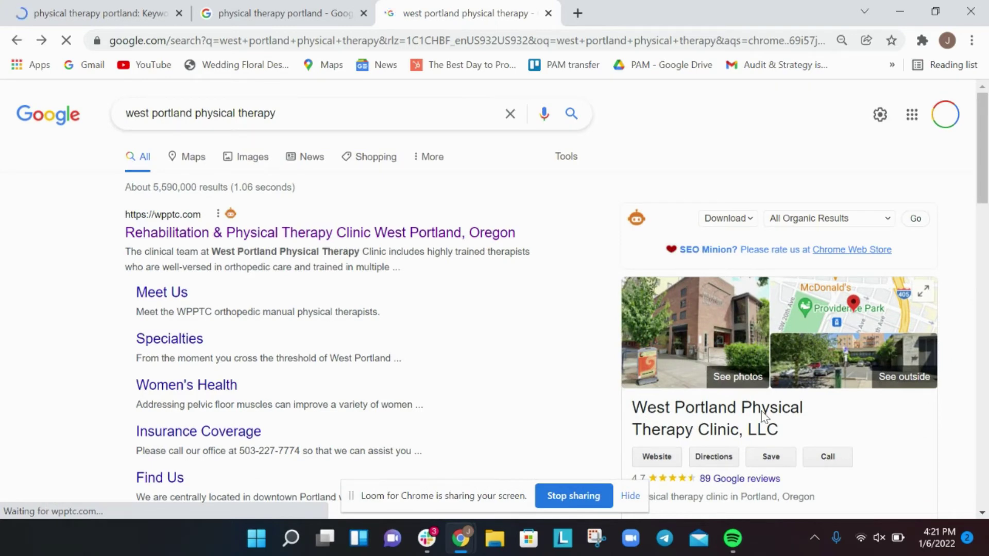
pyautogui.scroll(-10, 669, 415)
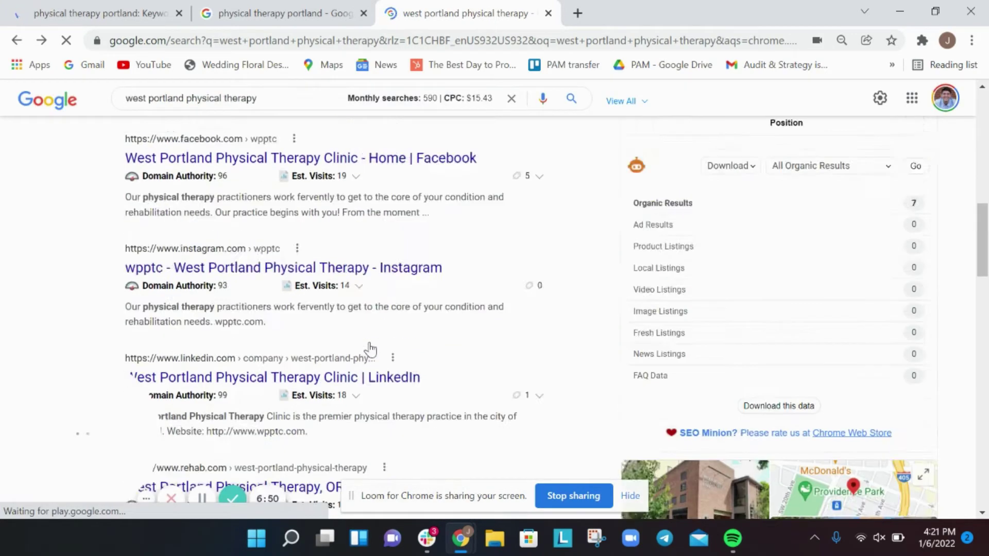
pyautogui.scroll(10, 222, 260)
pyautogui.scroll(5, 312, 375)
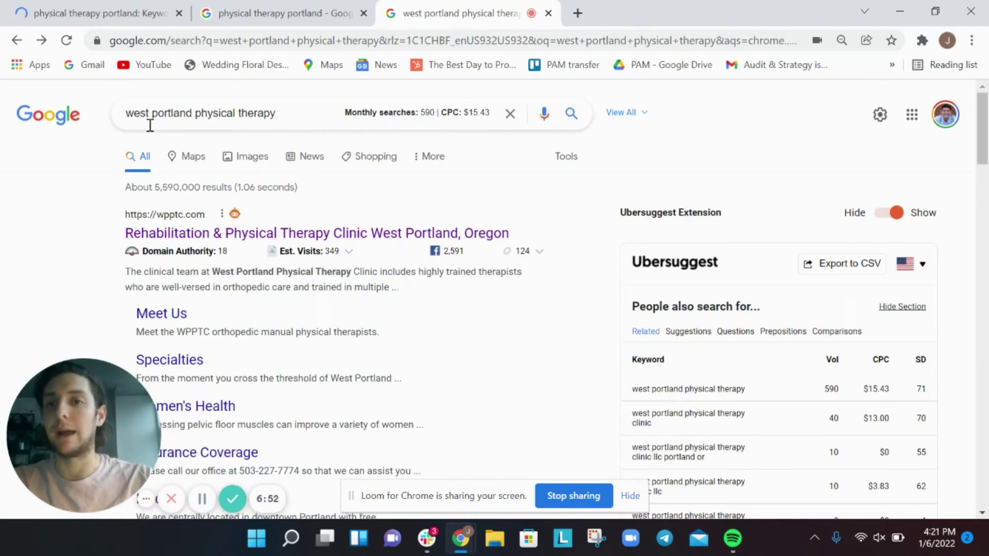
# - Search Google for "sw portland physical therapy" and compare its local listings with those for "physical therapy portland"
pyautogui.doubleClick(129, 114)
pyautogui.write('sw')
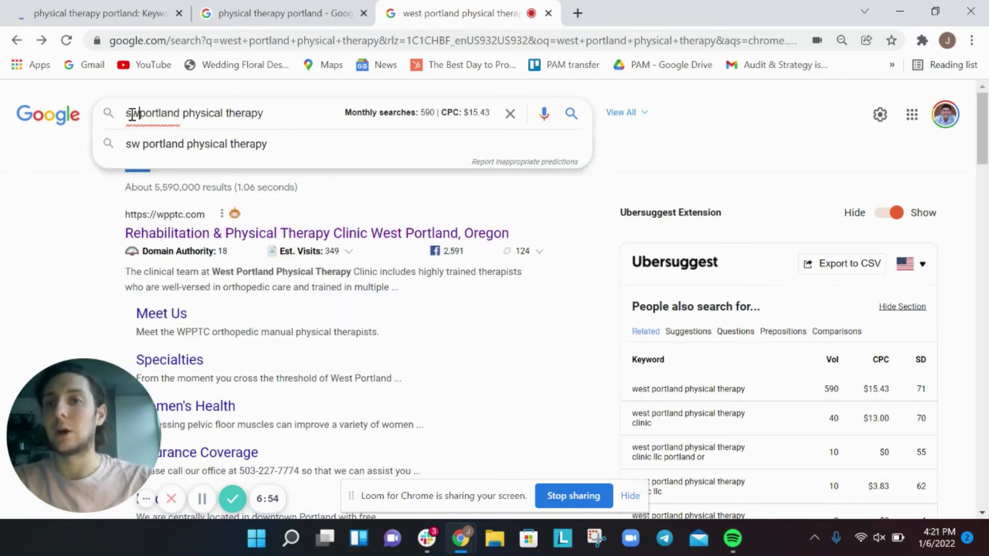
pyautogui.press('Return')
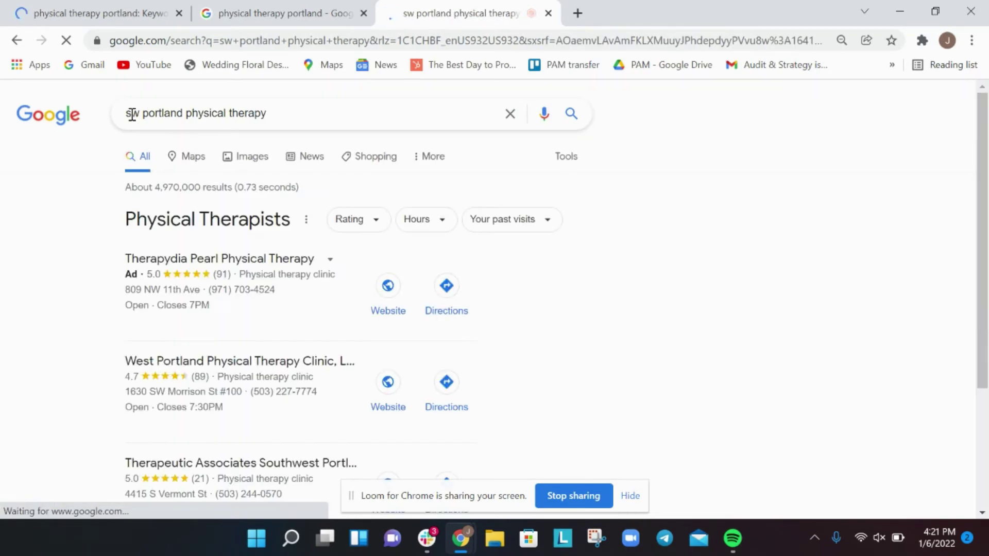
pyautogui.scroll(-1, 375, 280)
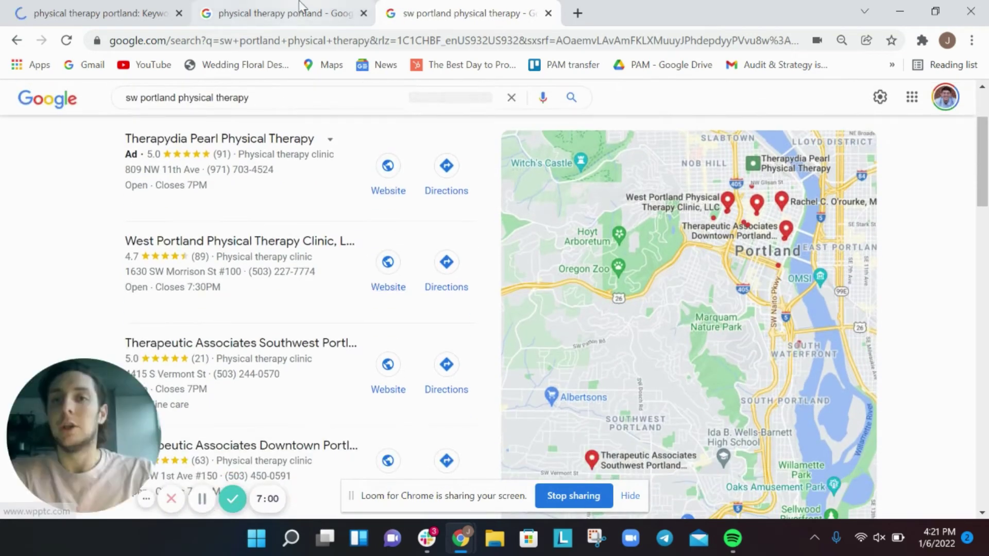
pyautogui.click(302, 11)
pyautogui.scroll(10, 227, 294)
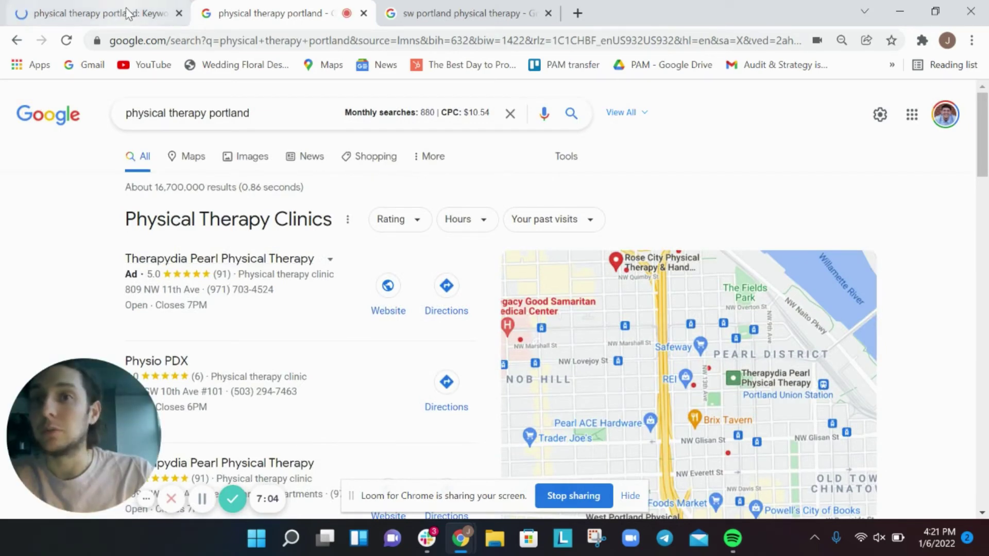
# - Return to the Semrush keyword variations and look through the broad-match list past "north portland physical therapy", comparing volume, difficulty and intent
pyautogui.hotkey('ctrl', 'shift', 'Tab')
pyautogui.scroll(-5, 420, 299)
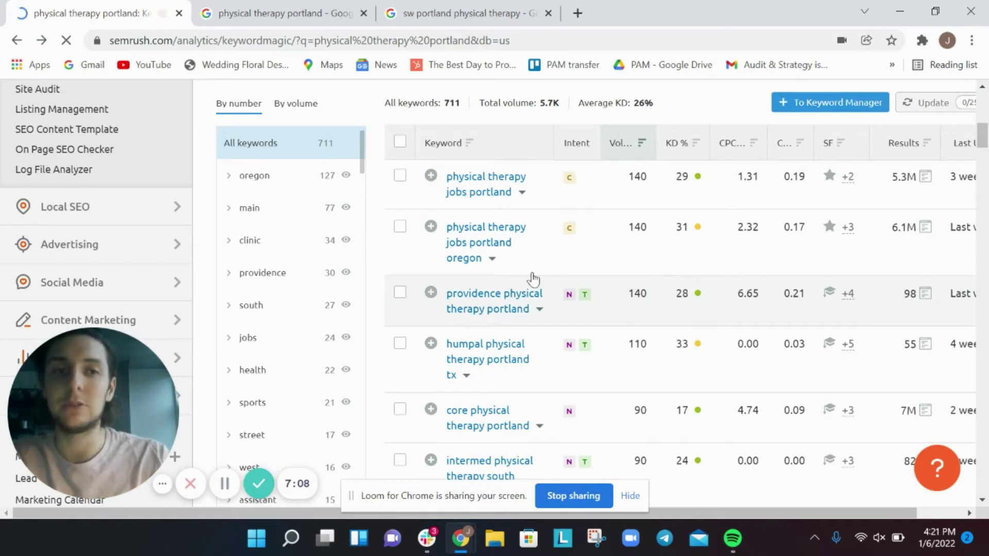
pyautogui.hscroll(2, 794, 243)
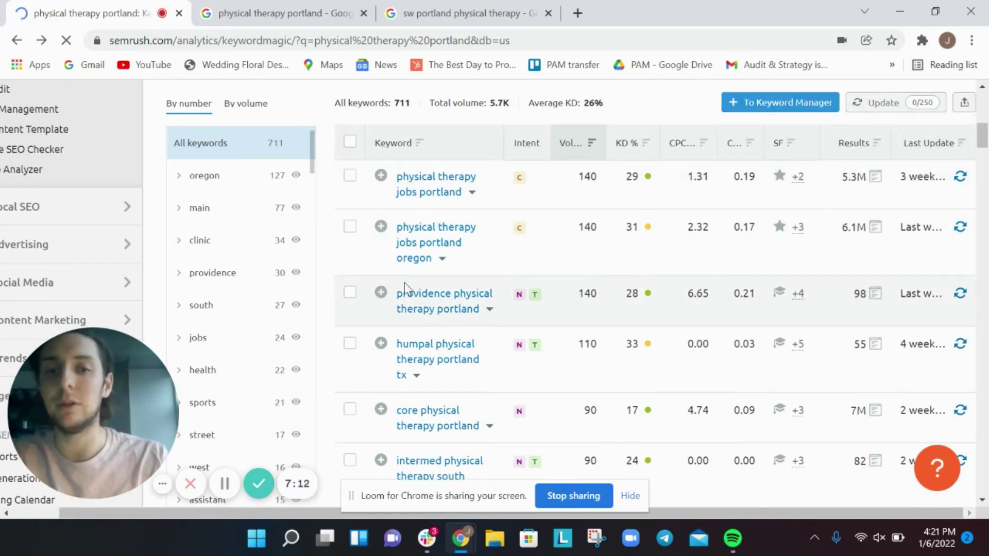
pyautogui.scroll(-2, 404, 283)
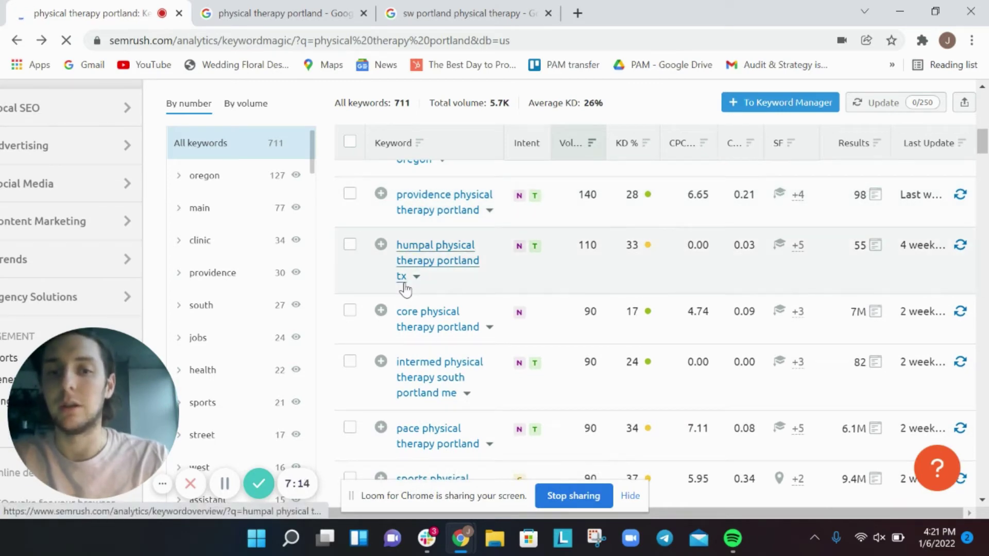
pyautogui.scroll(-5, 405, 289)
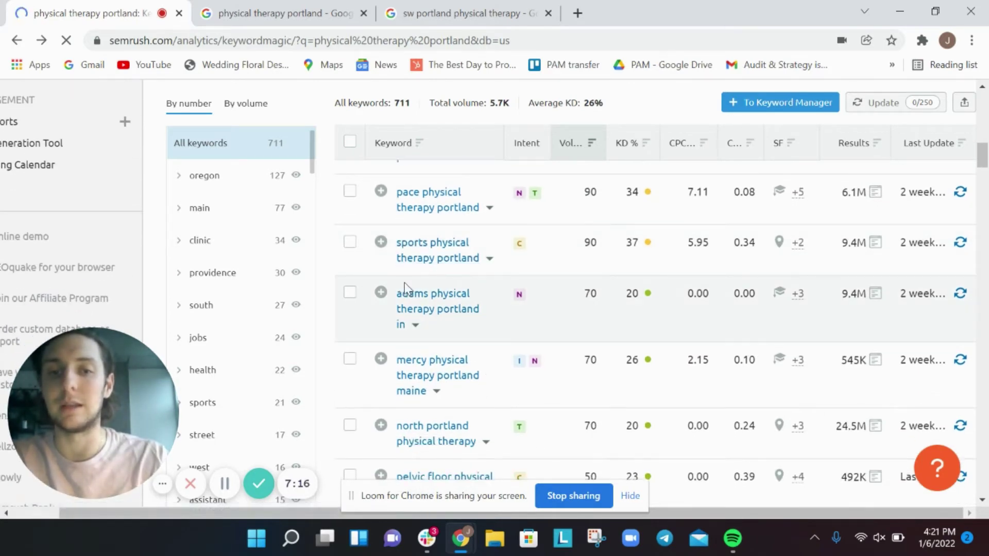
pyautogui.scroll(-4, 404, 289)
pyautogui.scroll(10, 405, 288)
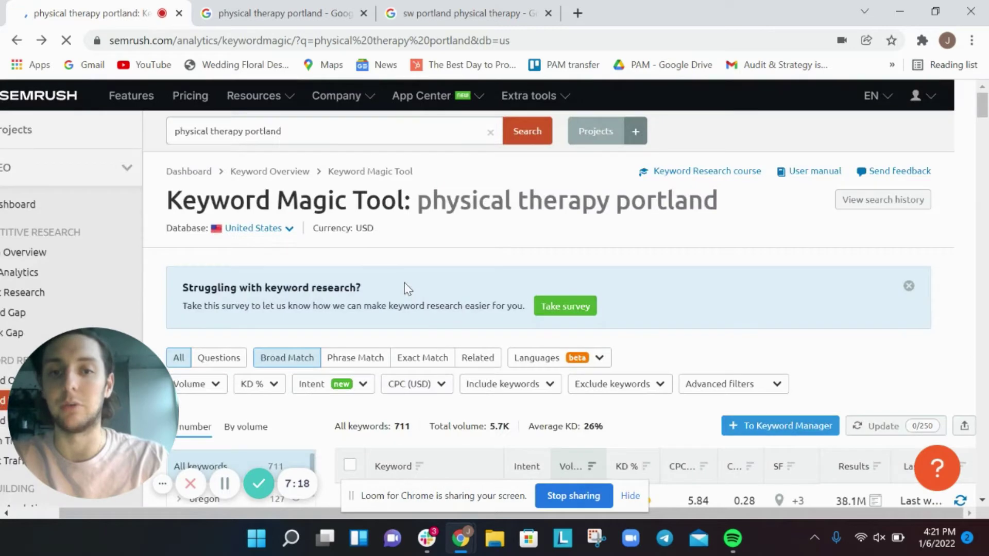
# - Restrict the keyword variations of "physical therapy portland" to exact matches
pyautogui.scroll(-3, 404, 289)
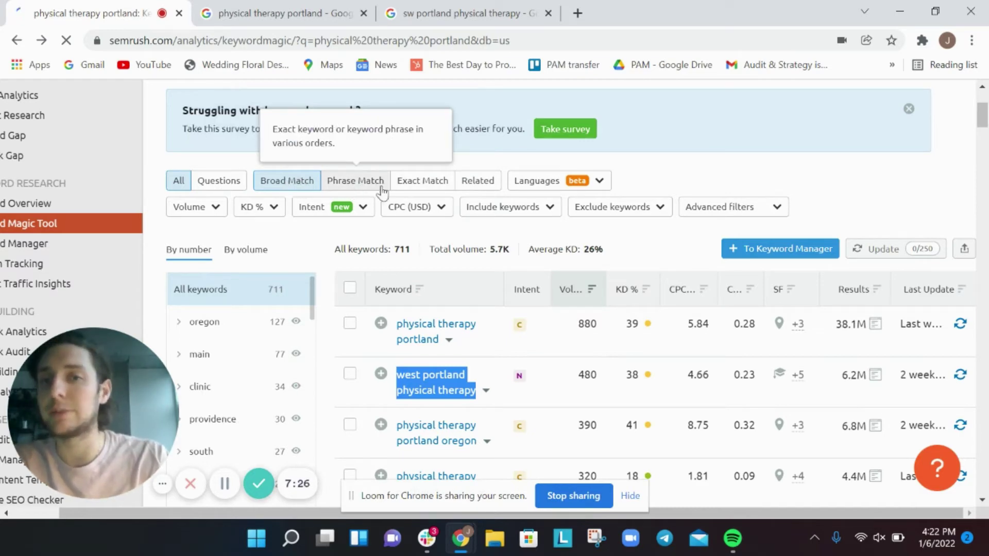
pyautogui.scroll(3, 378, 190)
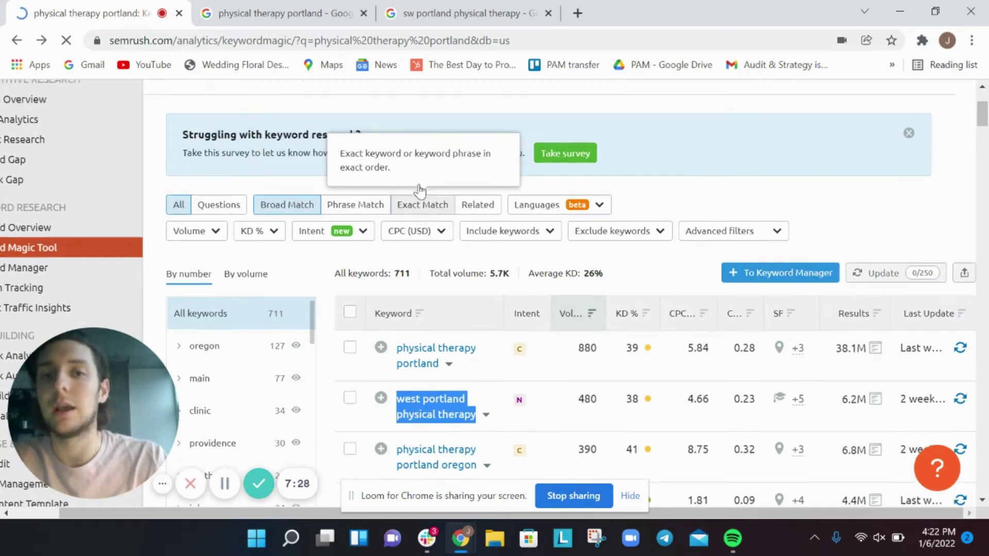
pyautogui.doubleClick(259, 111)
pyautogui.tripleClick(259, 111)
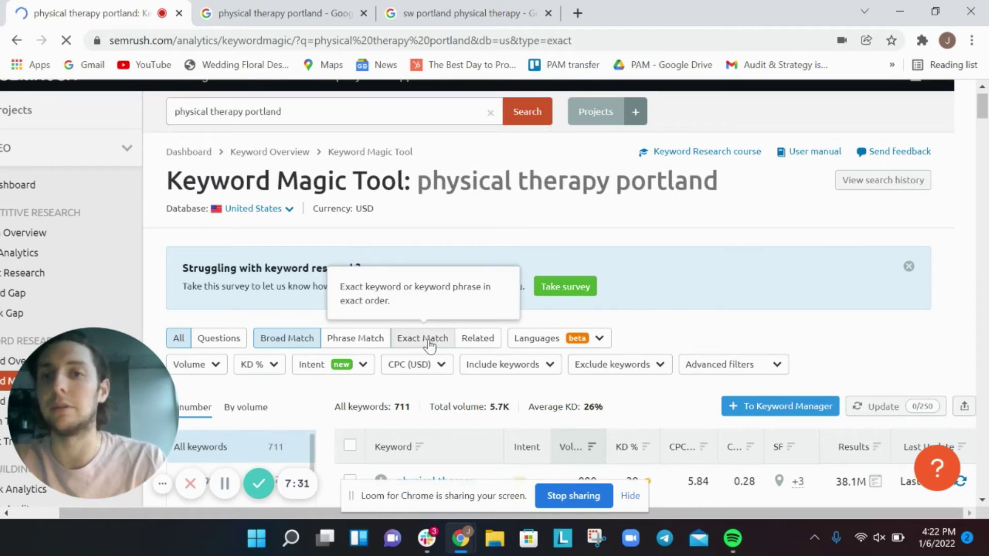
pyautogui.scroll(-3, 430, 346)
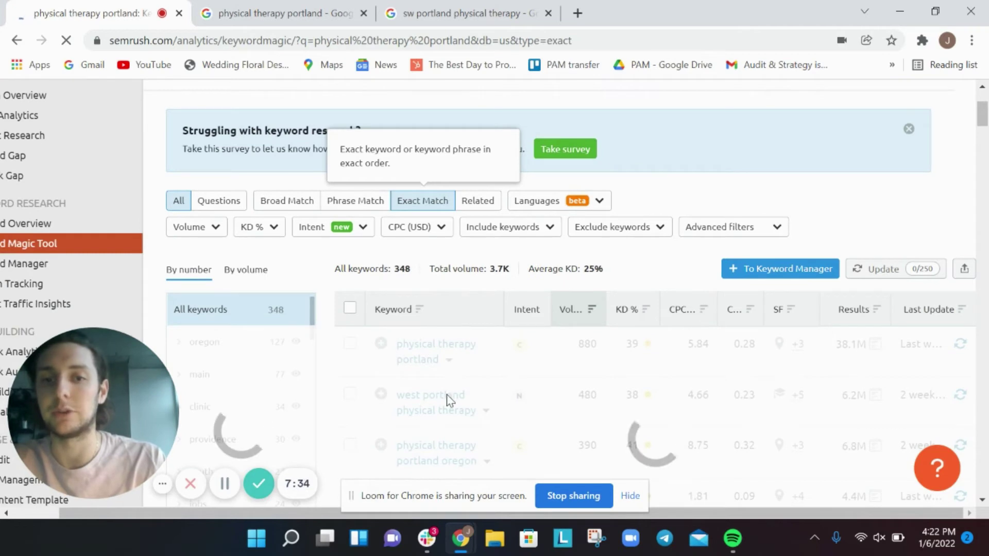
# - Look through the exact-match keywords down to "pelvic floor physical therapy portland or", comparing their volume, difficulty and intent
pyautogui.scroll(-1, 446, 407)
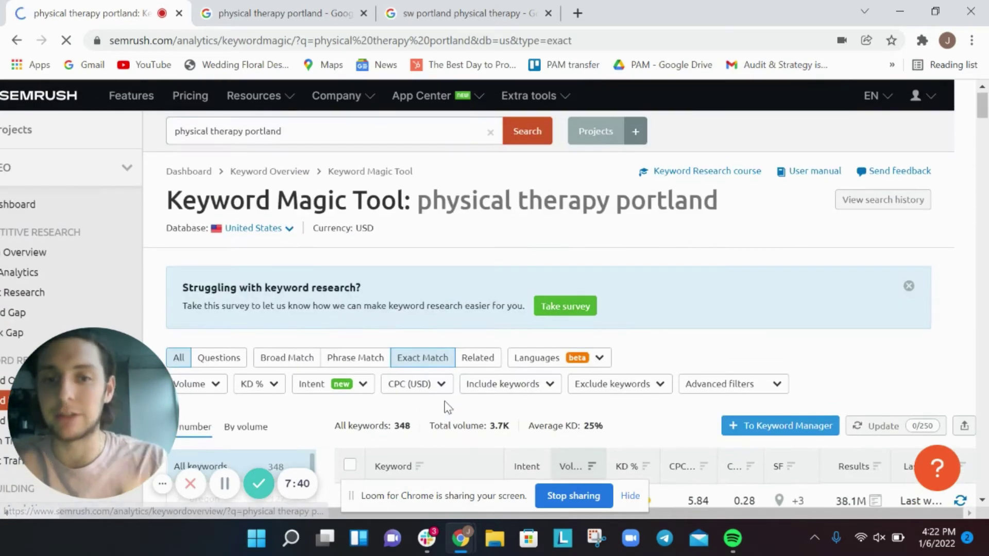
pyautogui.scroll(-5, 446, 407)
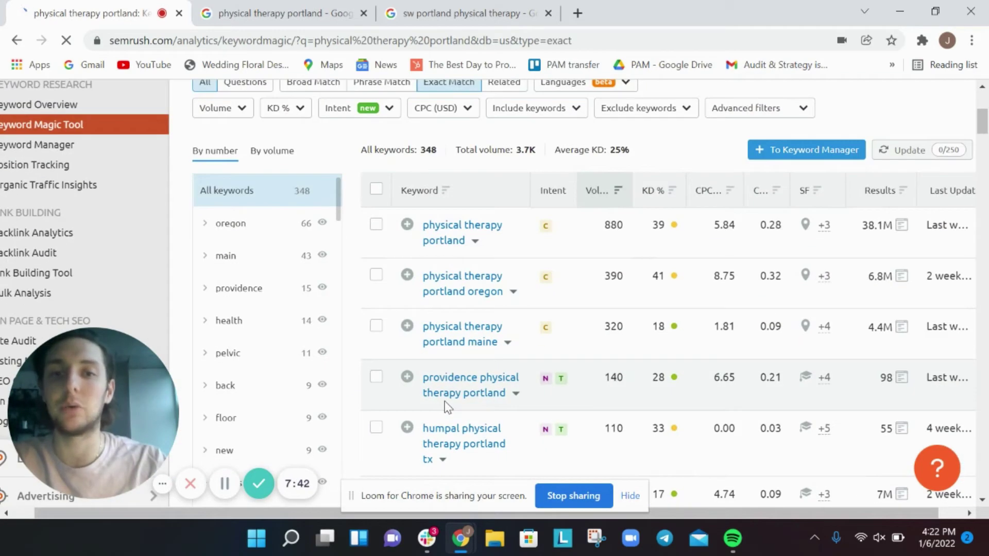
pyautogui.scroll(-4, 446, 407)
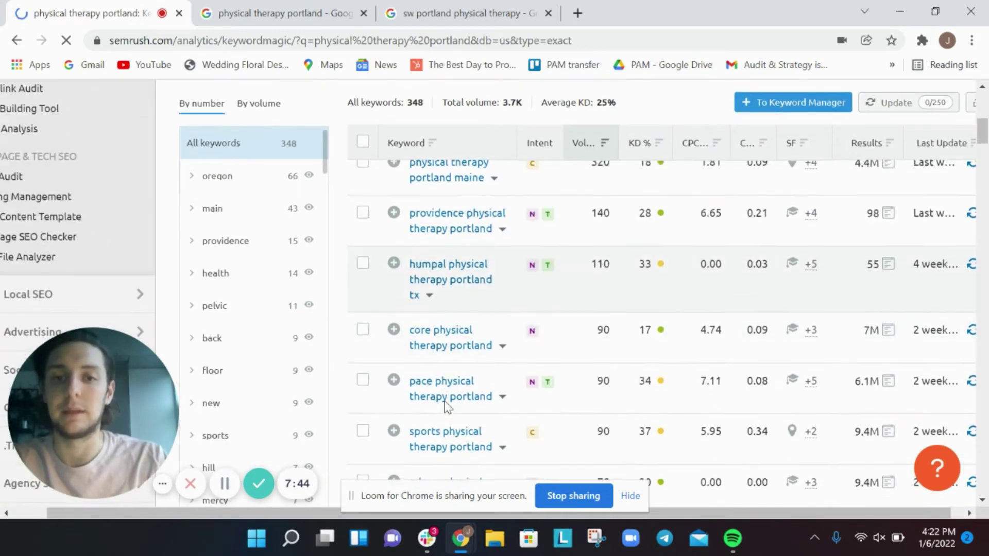
pyautogui.scroll(-4, 446, 407)
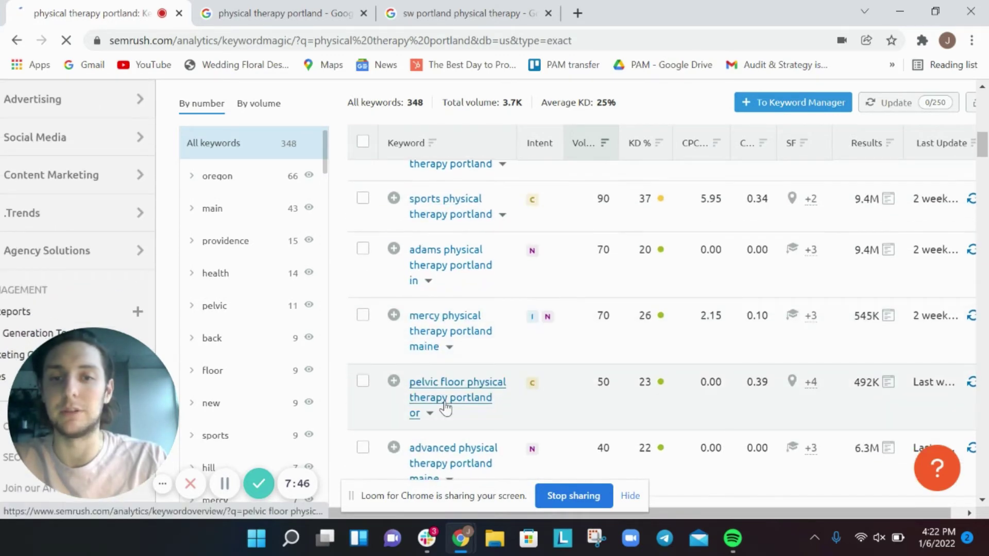
# - Copy the keyword "pelvic floor physical therapy portland or" and search Google for it in a new browser tab
pyautogui.moveTo(407, 388); pyautogui.dragTo(435, 417)
pyautogui.hotkey('ctrl', 'c')
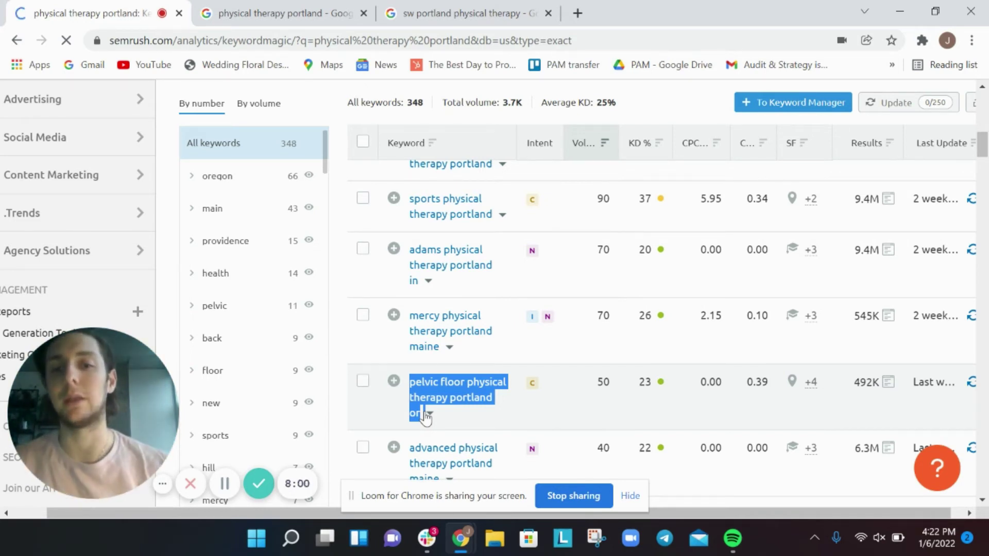
pyautogui.click(577, 13)
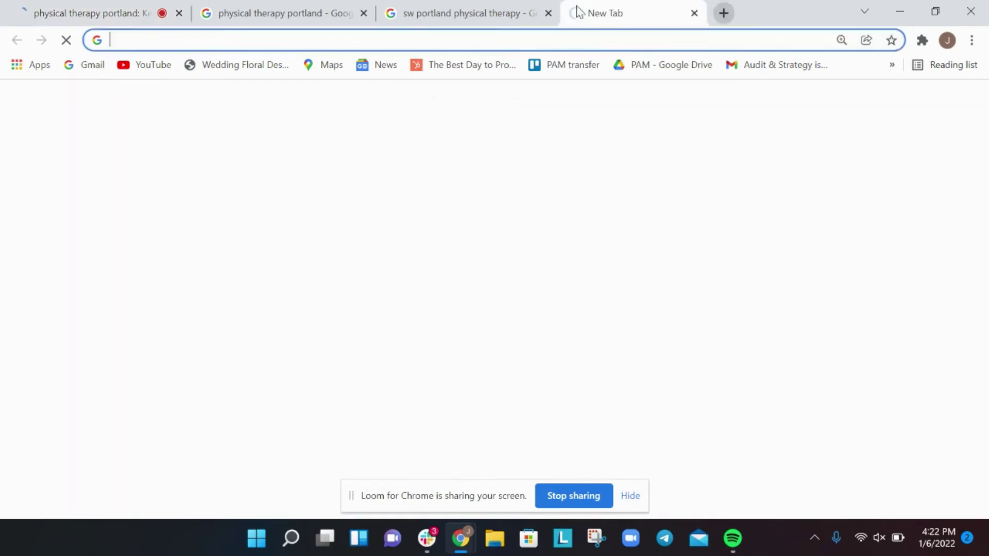
pyautogui.hotkey('ctrl', 'v')
pyautogui.press('Return')
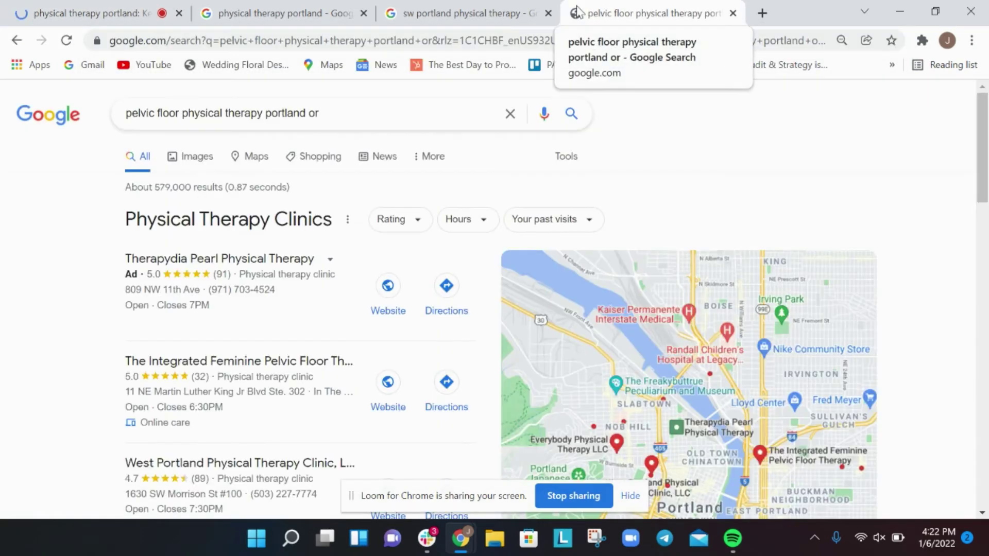
# - Examine the local clinic listings for the pelvic floor search, including the review and website mentions beneath them
pyautogui.scroll(-1, 128, 387)
pyautogui.scroll(-2, 128, 387)
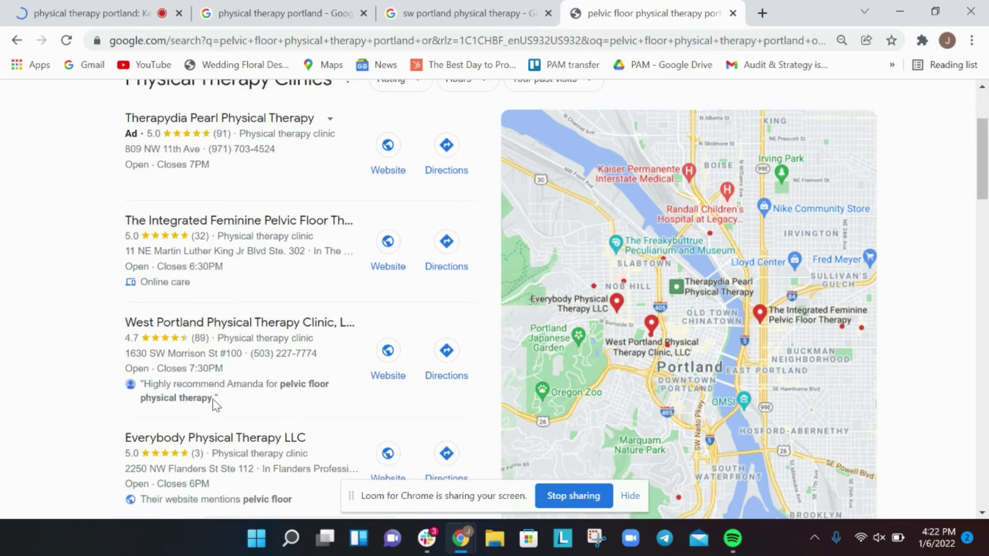
pyautogui.scroll(-3, 219, 405)
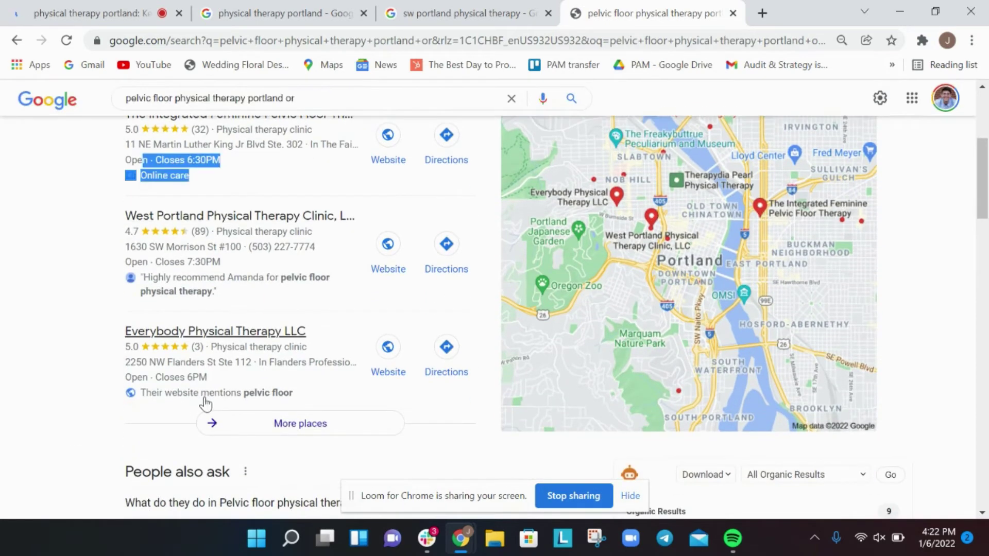
# - Open the full list of local places for the pelvic floor search, return to the results and review the local listings again
pyautogui.click(219, 418)
pyautogui.click(35, 122)
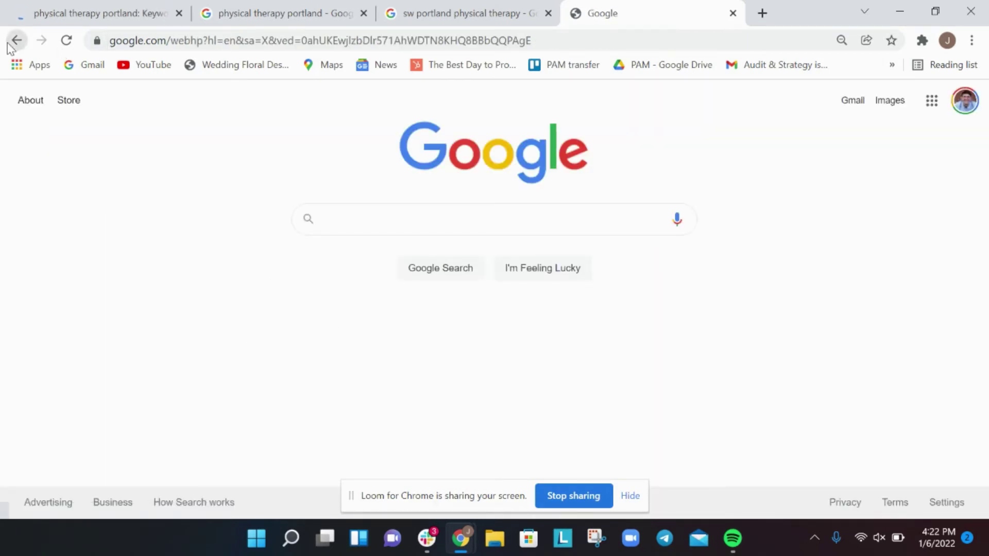
pyautogui.click(17, 41)
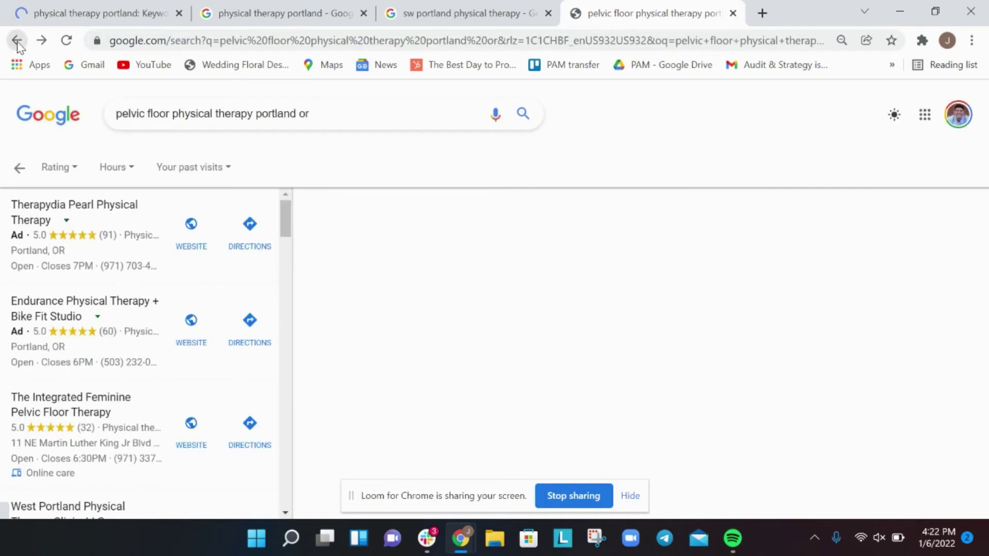
pyautogui.click(17, 41)
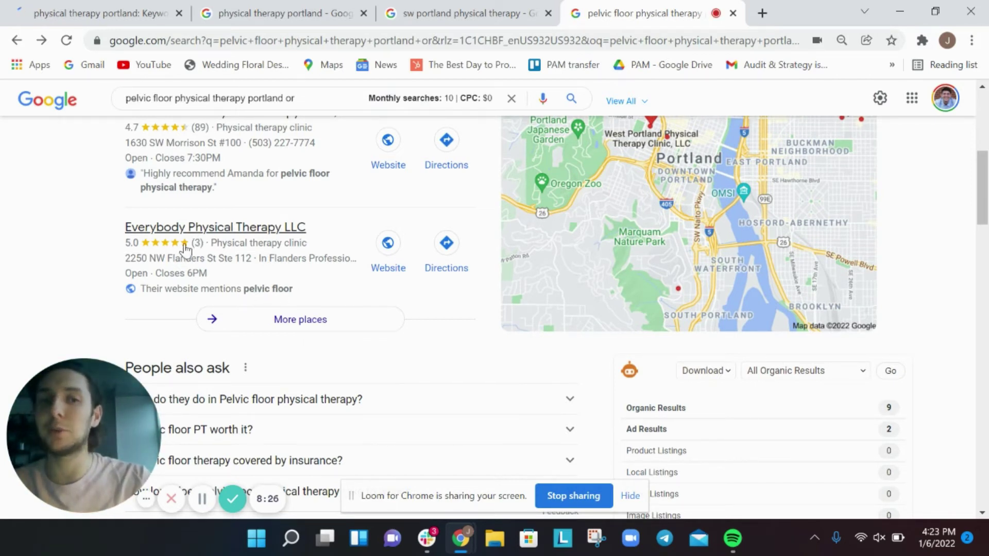
pyautogui.scroll(4, 197, 258)
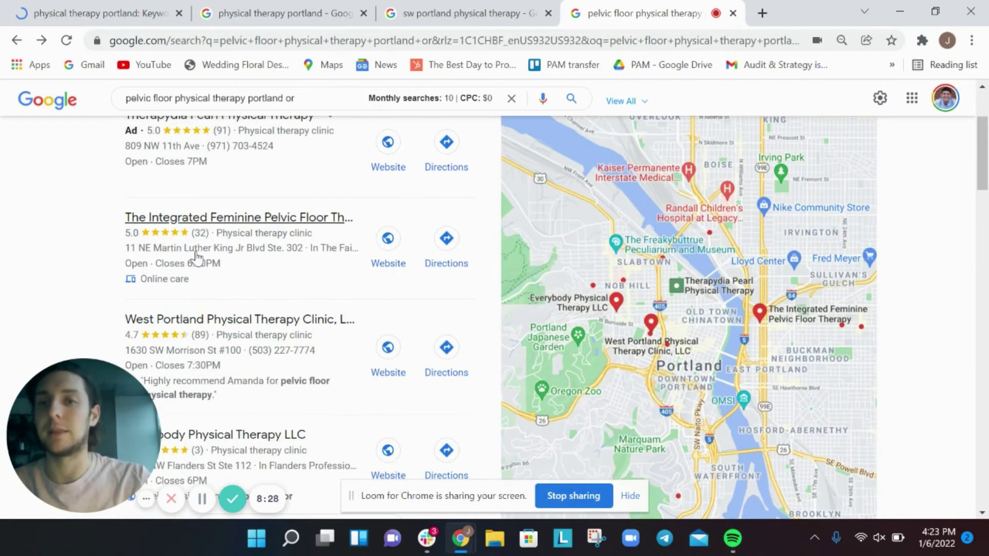
pyautogui.scroll(-3, 206, 376)
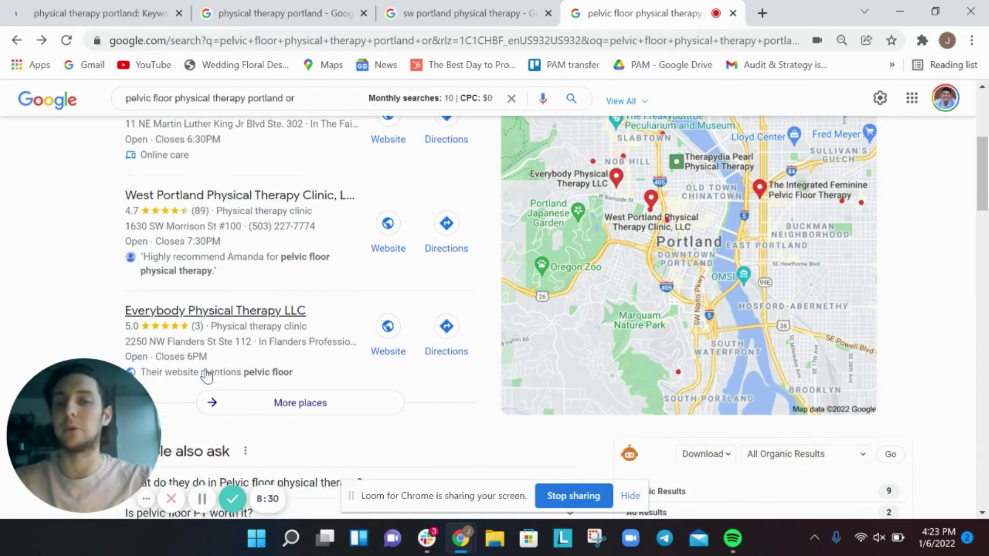
# - Search Google for "portland physical therapy" and review the organic results and local clinic listings
pyautogui.scroll(5, 207, 376)
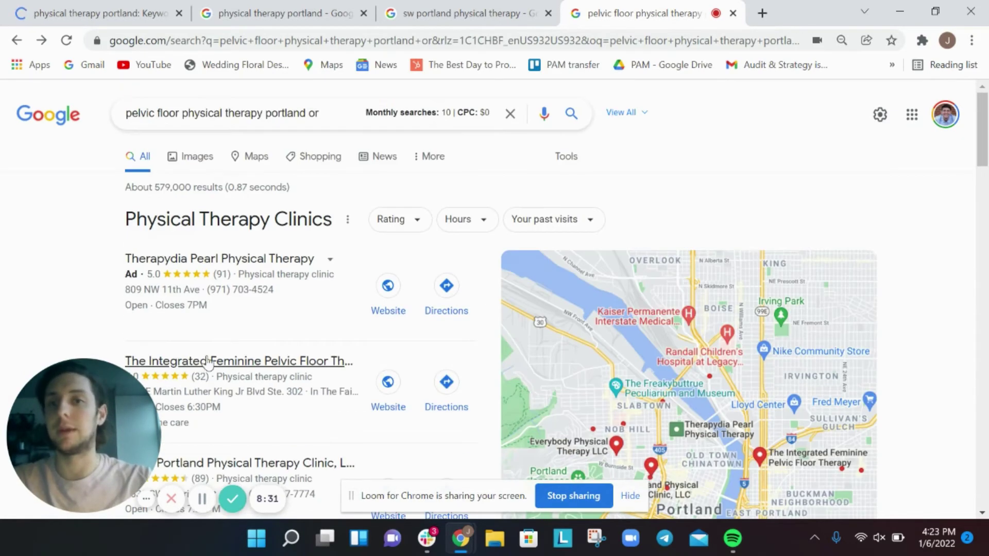
pyautogui.tripleClick(242, 120)
pyautogui.write('portland')
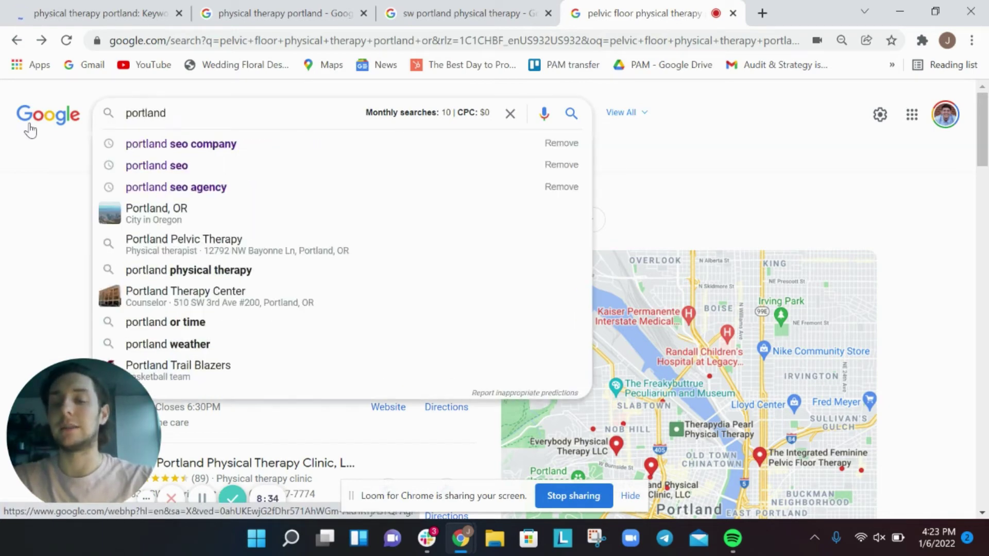
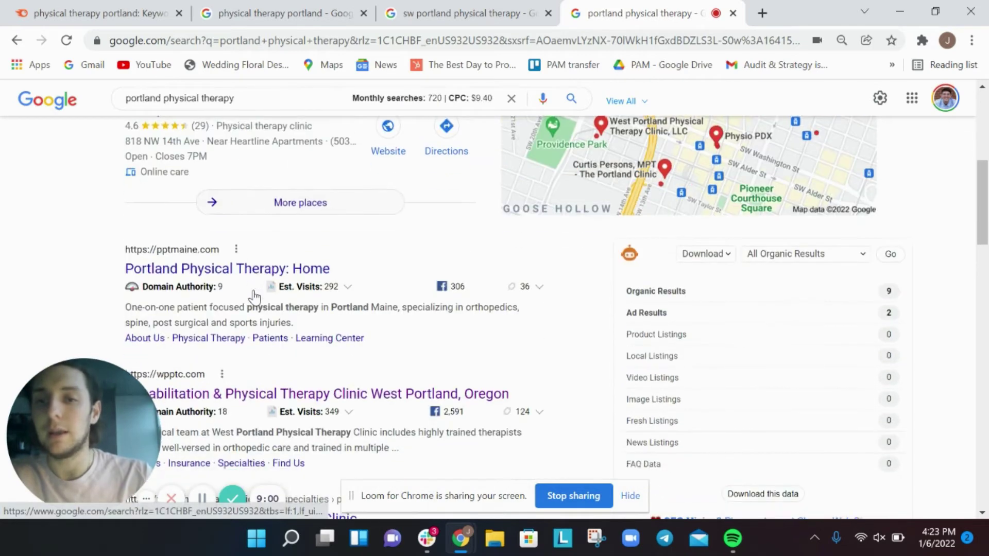
pyautogui.scroll(5, 278, 397)
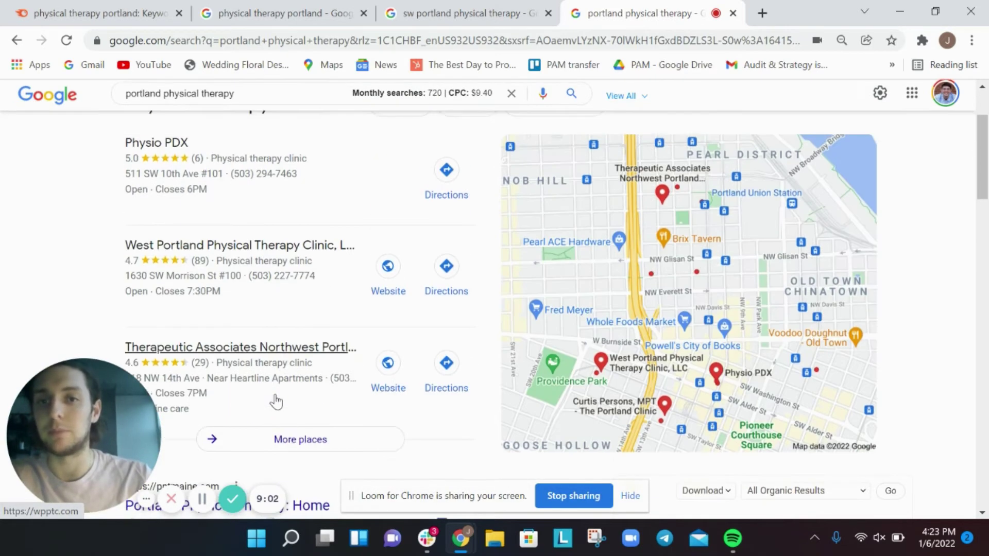
# - Open the West Portland Physical Therapy Clinic website from its local listing in a new browser tab and copy its web address
pyautogui.rightClick(390, 278)
pyautogui.click(443, 288)
pyautogui.click(627, 14)
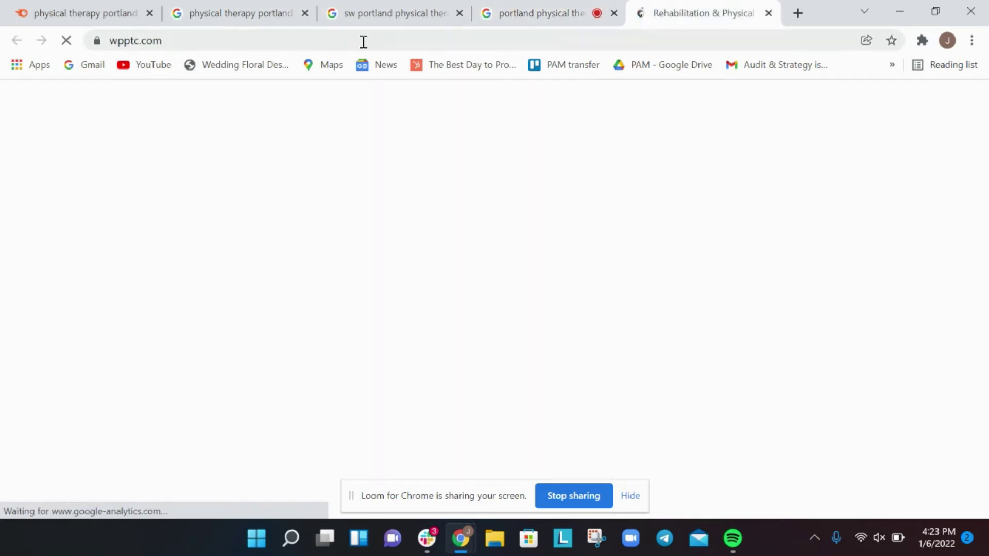
pyautogui.click(260, 41)
pyautogui.hotkey('ctrl', 'c')
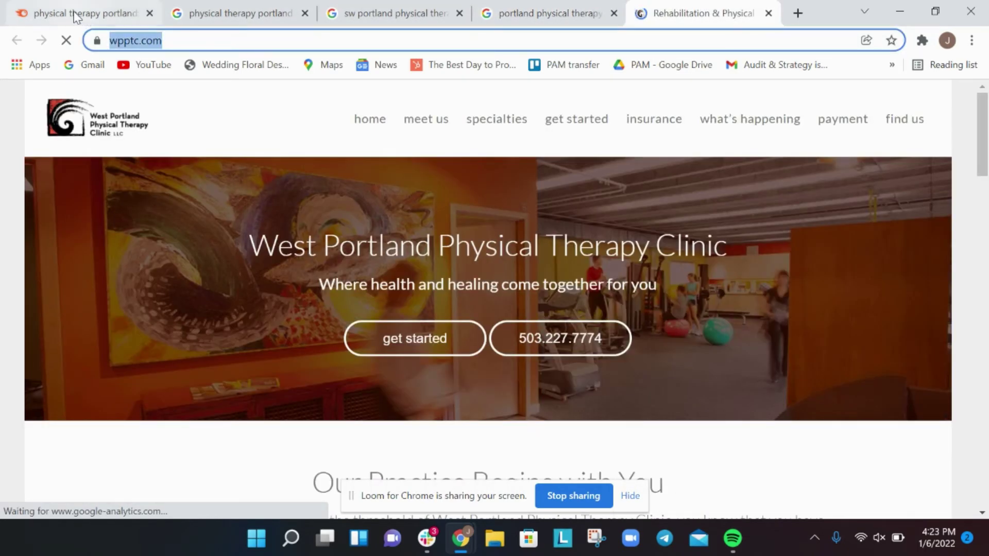
pyautogui.click(77, 14)
pyautogui.scroll(6, 413, 350)
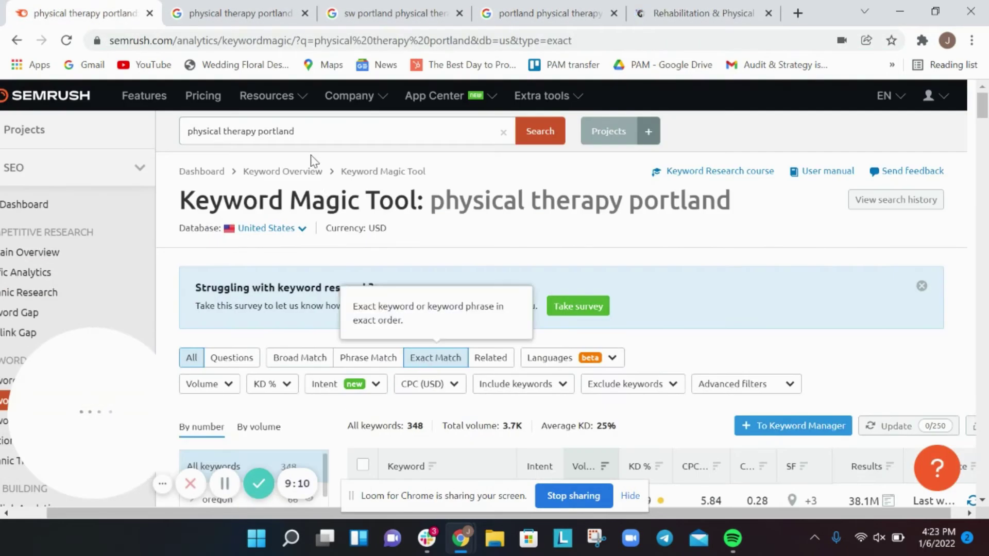
pyautogui.tripleClick(285, 131)
pyautogui.hotkey('ctrl', 'v')
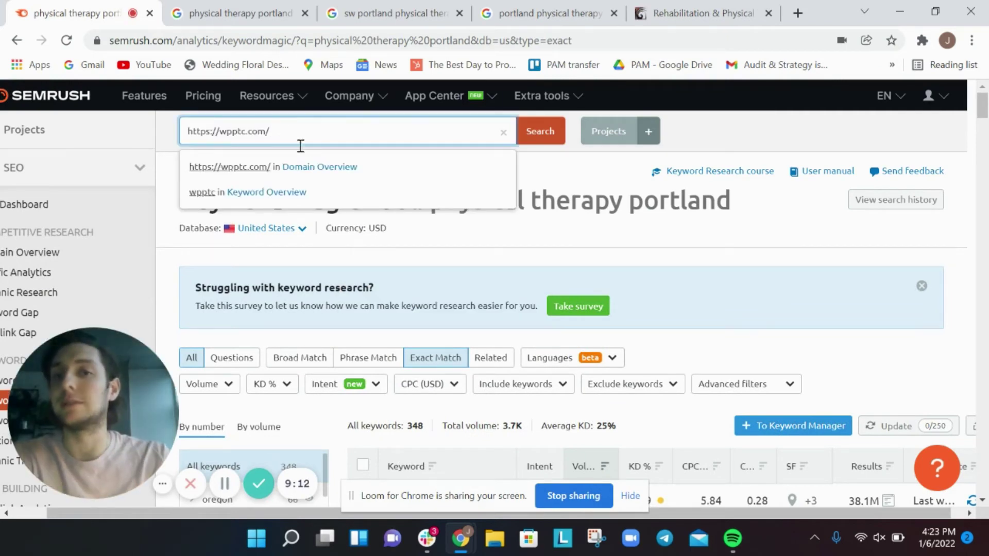
pyautogui.click(320, 168)
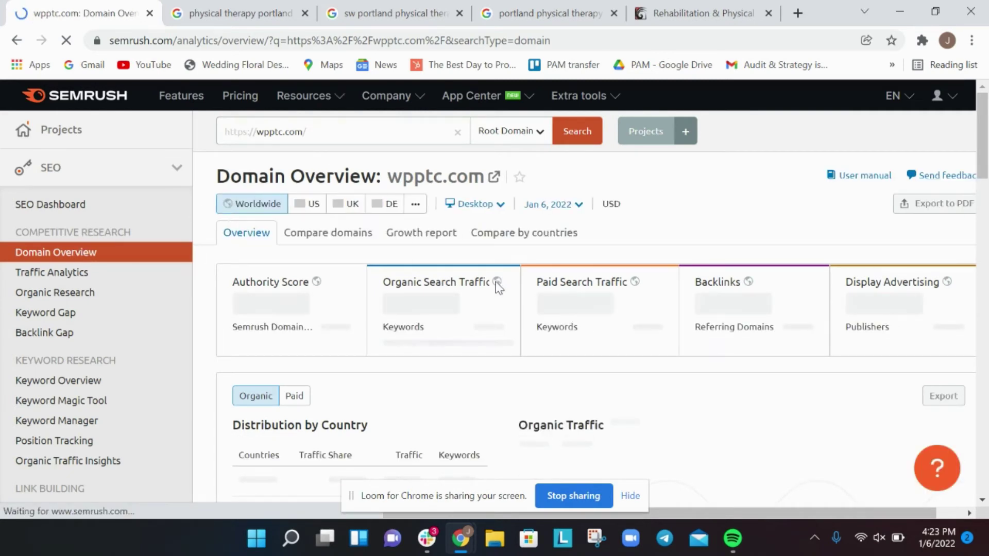
# - Review the wpptc.com traffic and keyword metrics, and open the full details of its top organic keywords
pyautogui.moveTo(499, 287)
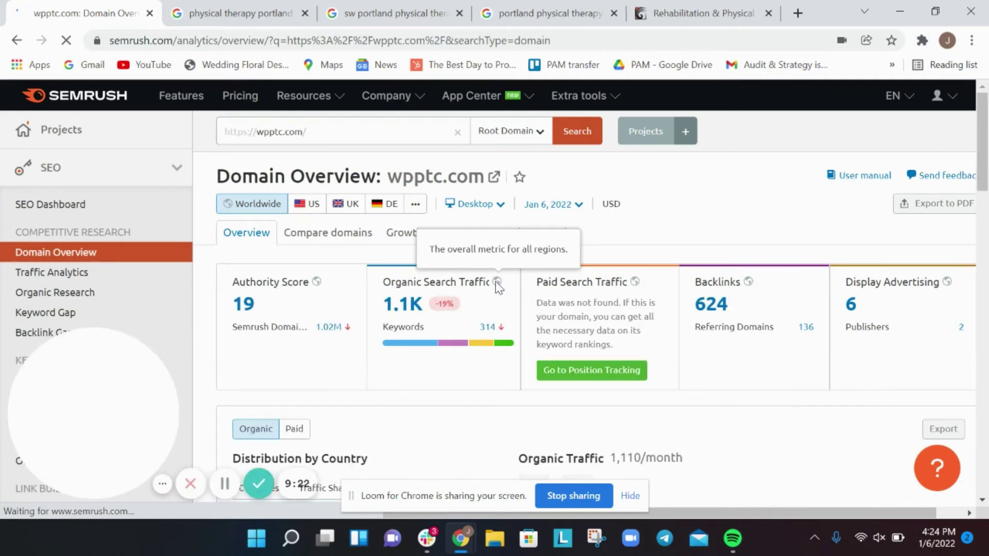
pyautogui.scroll(-5, 320, 255)
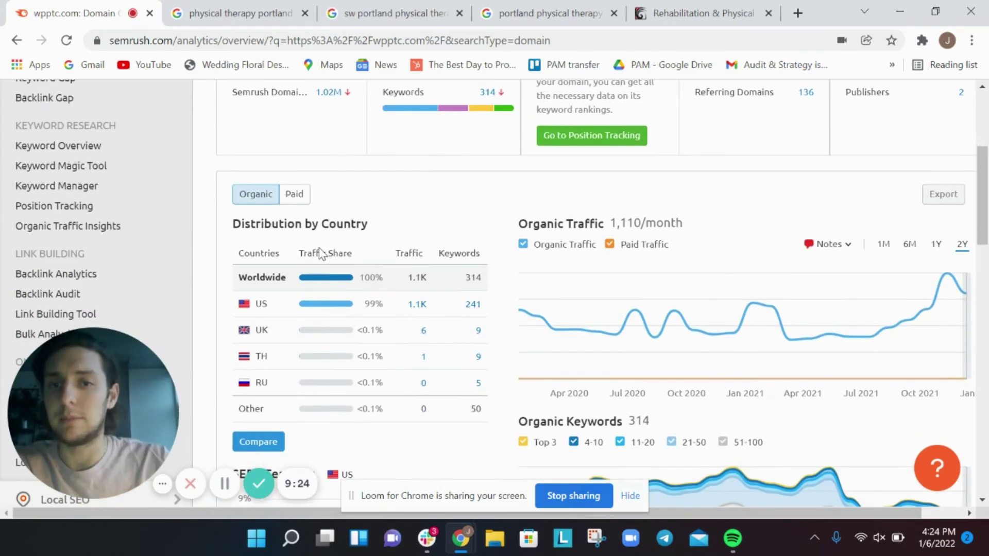
pyautogui.scroll(1, 320, 250)
pyautogui.scroll(4, 320, 250)
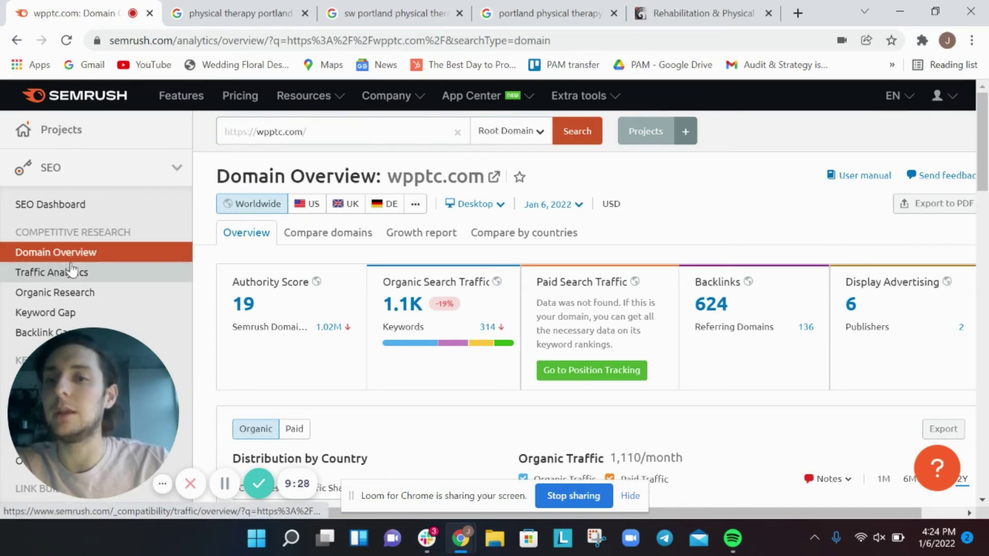
pyautogui.scroll(-10, 270, 268)
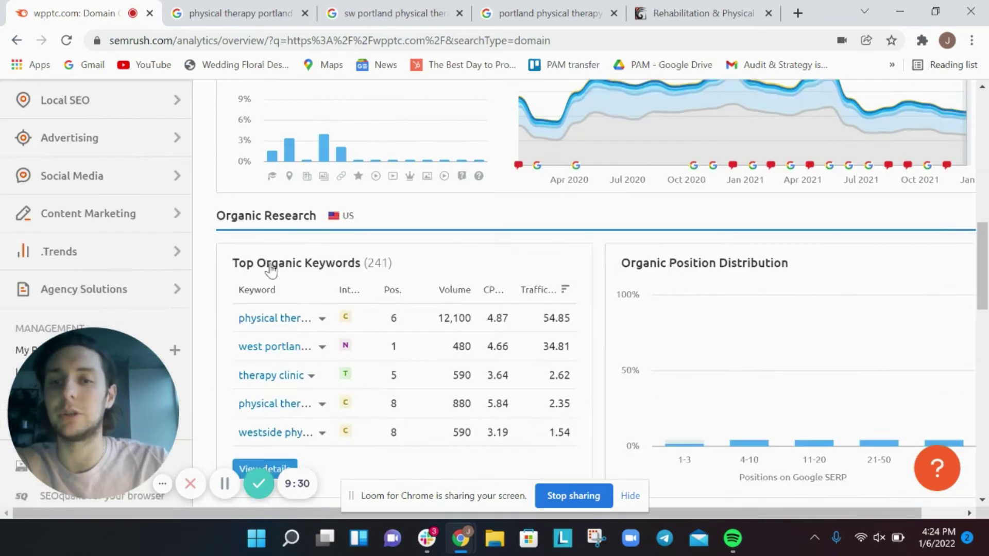
pyautogui.click(273, 425)
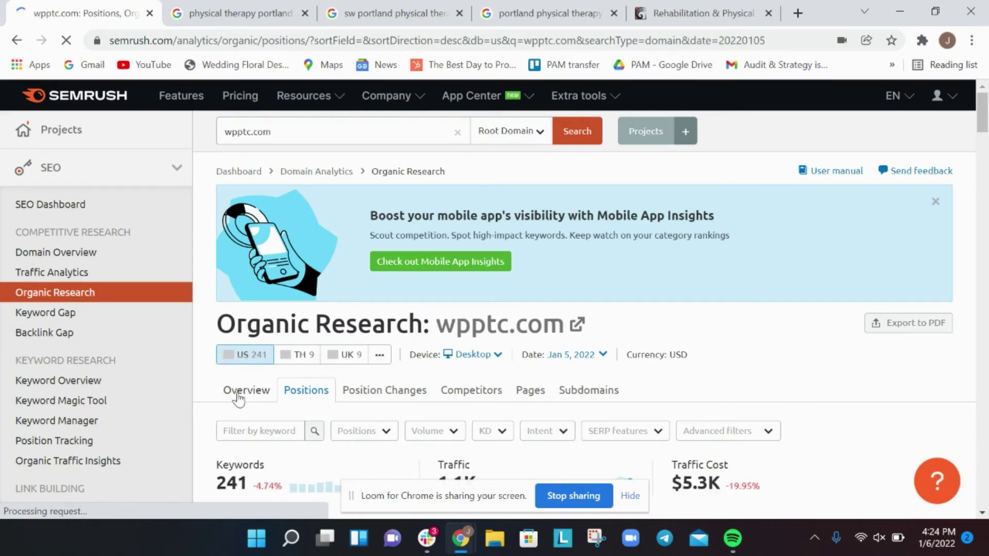
# - Look through the organic search positions of wpptc.com, checking each keyword's intent, SERP features, position and volume
pyautogui.scroll(-3, 255, 392)
pyautogui.scroll(-2, 265, 345)
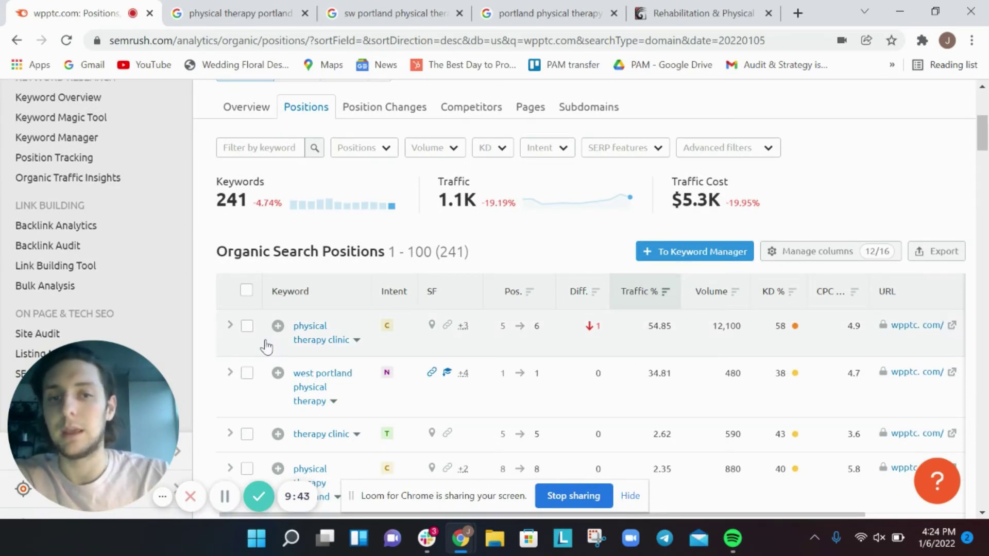
pyautogui.scroll(-1, 266, 347)
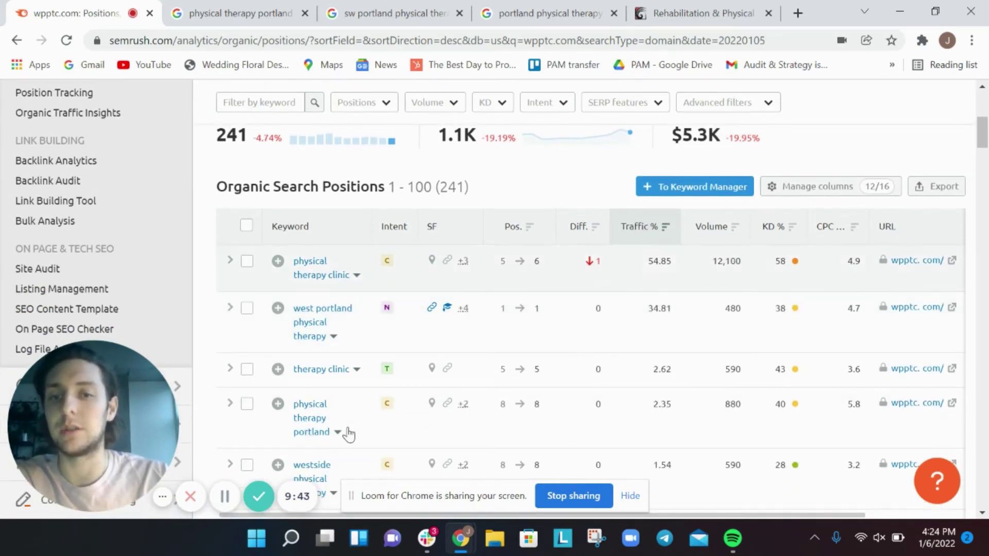
pyautogui.scroll(-2, 435, 438)
pyautogui.scroll(-1, 435, 439)
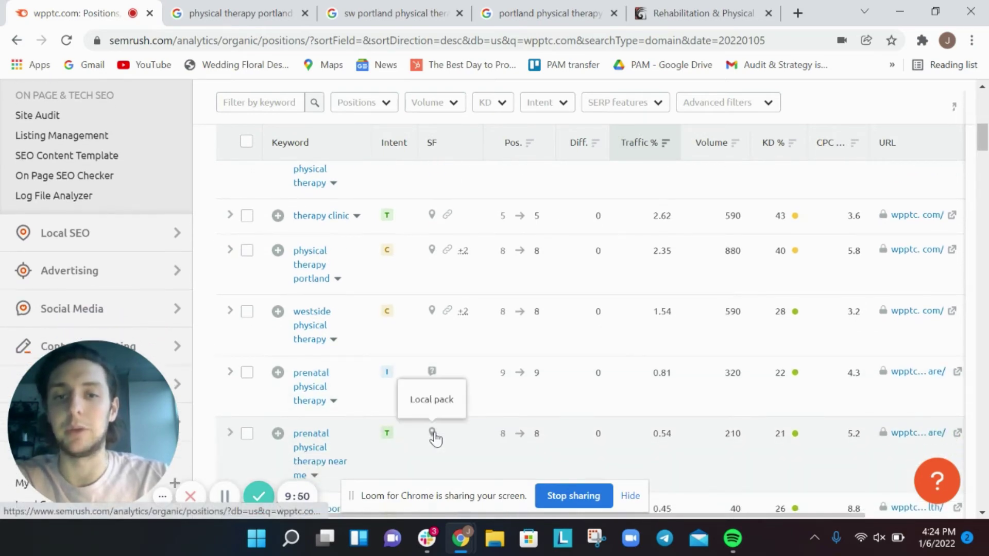
pyautogui.scroll(-1, 435, 439)
pyautogui.scroll(10, 435, 439)
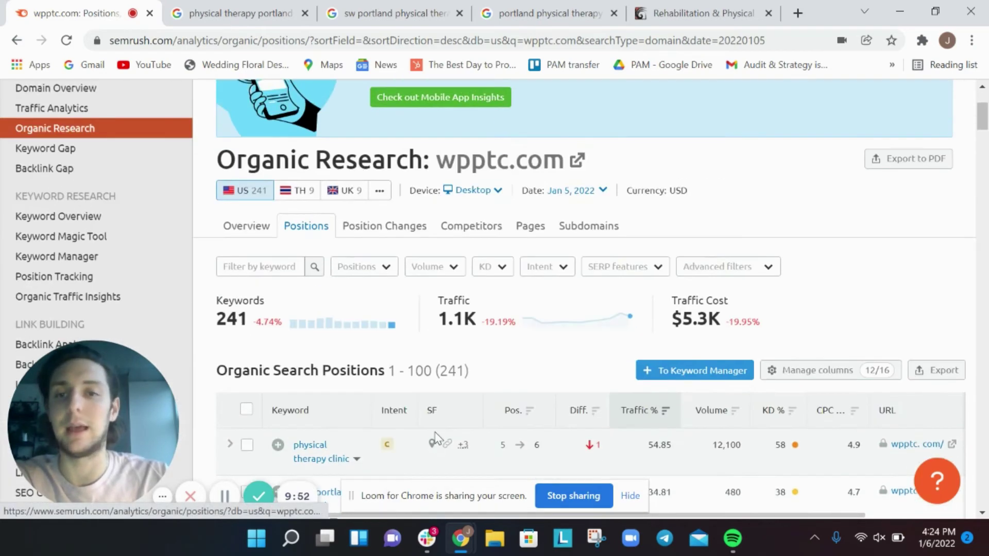
# - Filter the organic positions of wpptc.com by the keyword "portland"
pyautogui.click(277, 268)
pyautogui.write('portland')
pyautogui.press('Return')
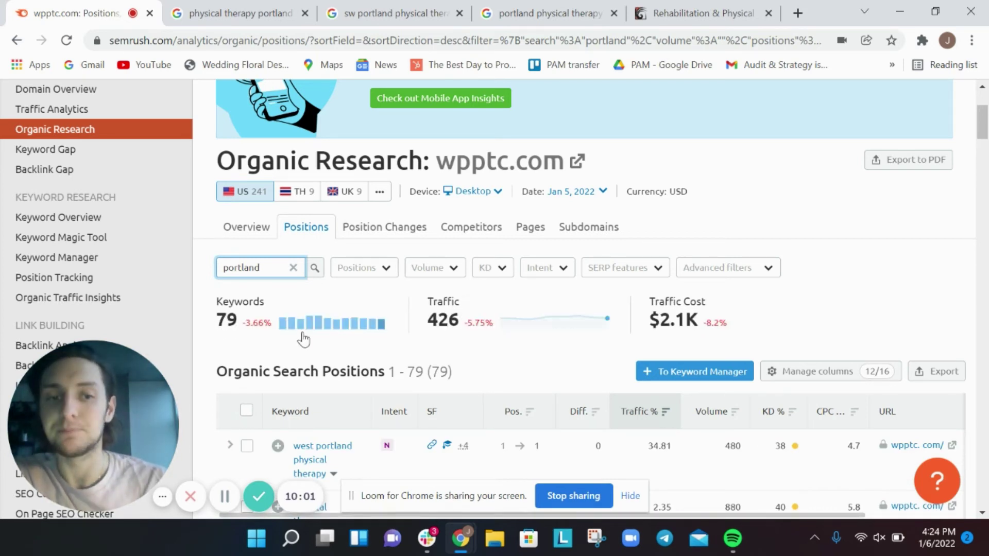
# - Check the volume and ranking of "pelvic floor physical therapy portland", expanding and collapsing its month-by-month ranked URLs
pyautogui.click(227, 358)
pyautogui.scroll(-2, 227, 358)
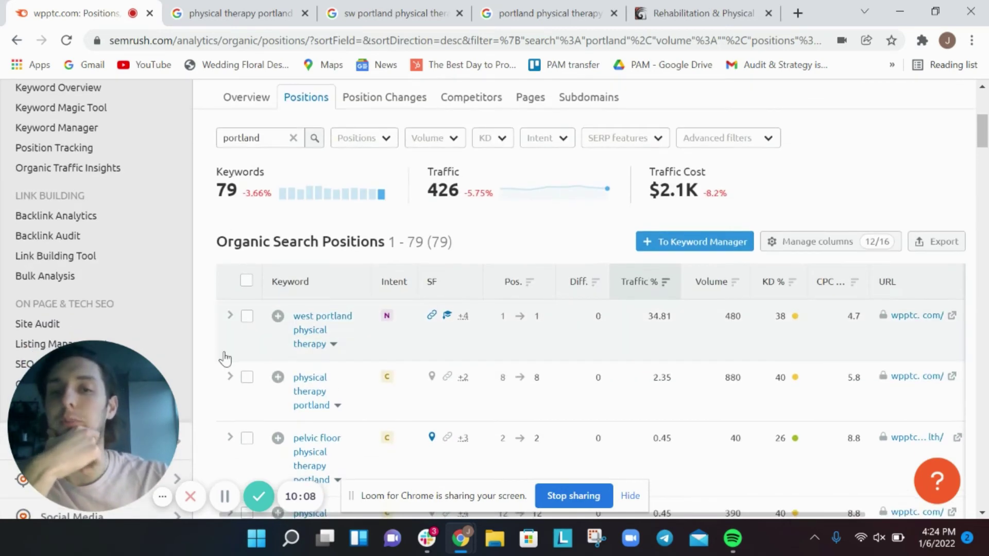
pyautogui.scroll(-2, 225, 359)
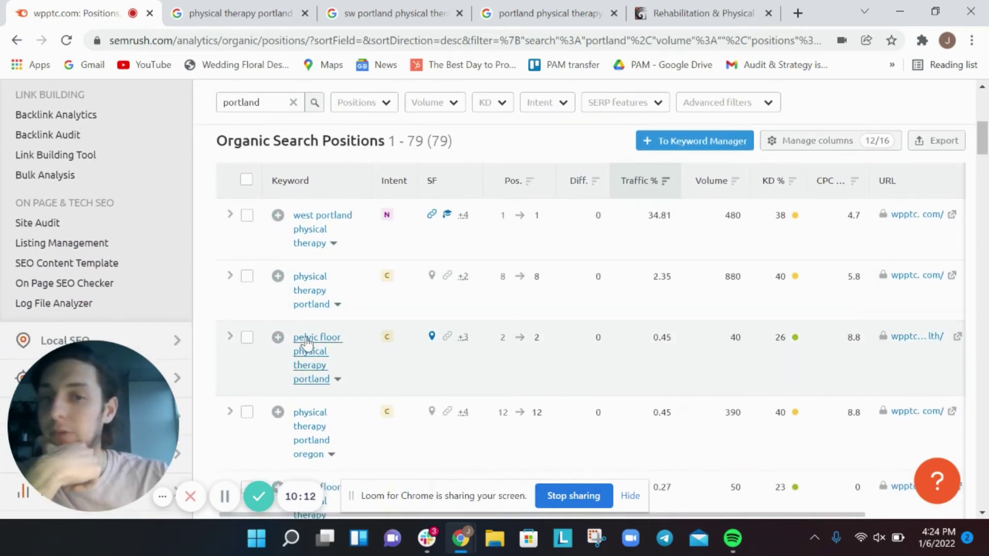
pyautogui.doubleClick(734, 337)
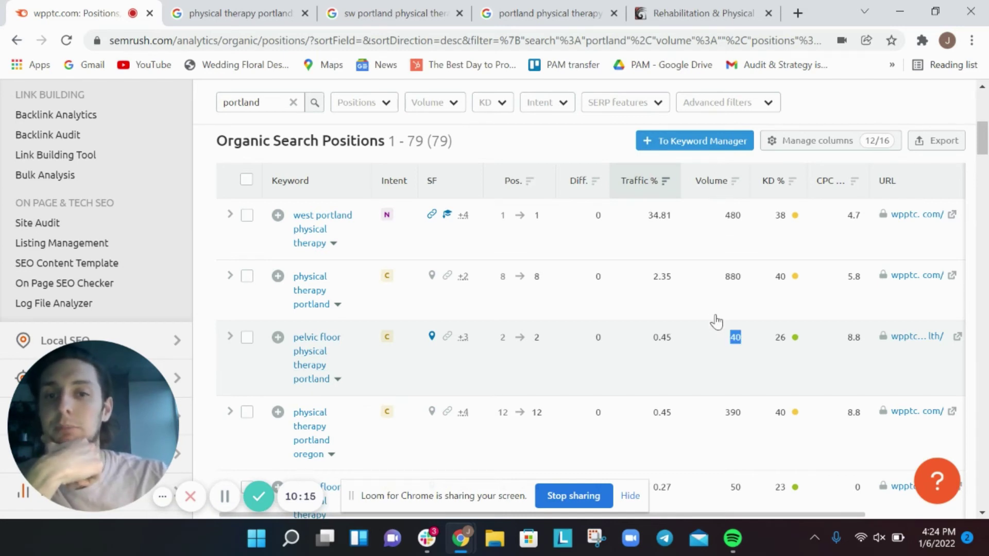
pyautogui.click(545, 350)
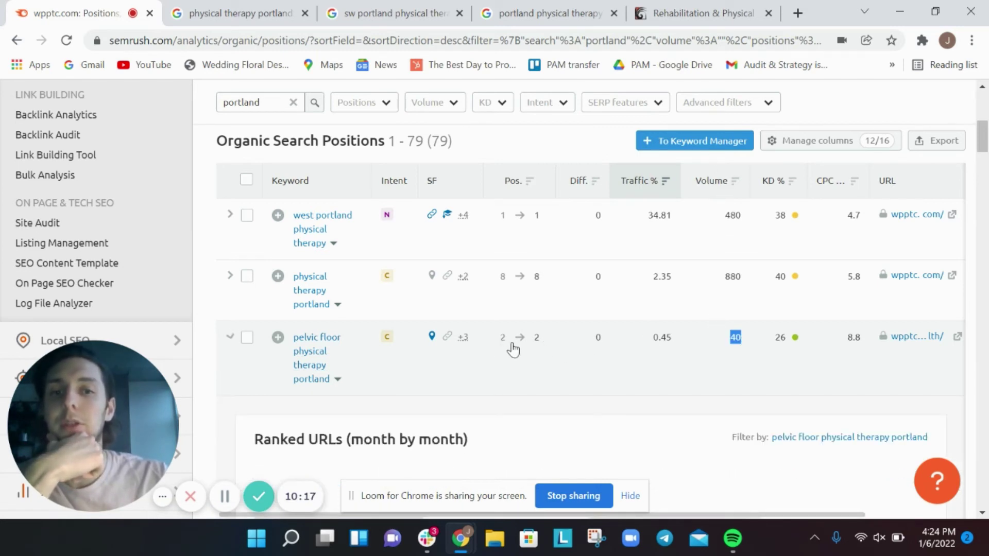
pyautogui.click(230, 341)
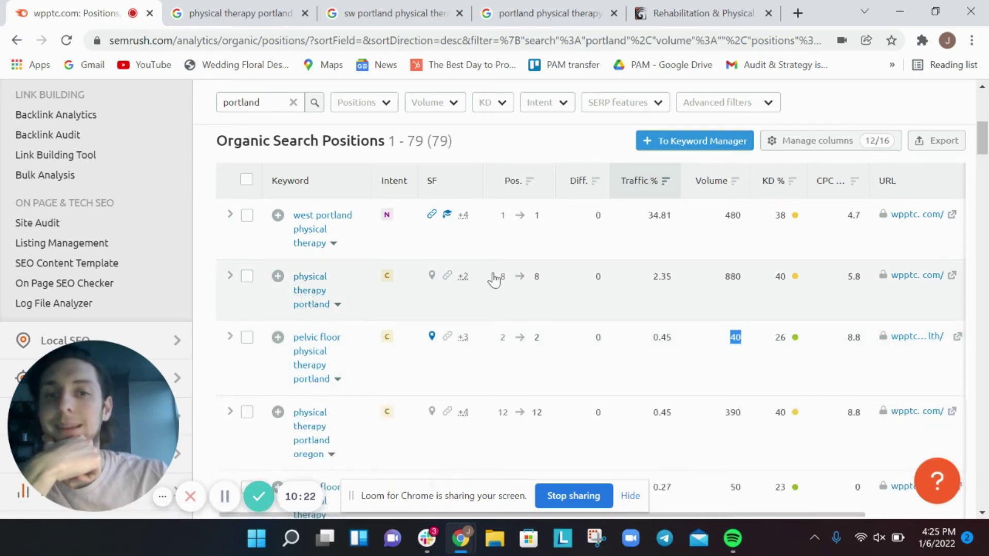
# - Check the volume and ranking of "physical therapy portland", expanding and collapsing its row details
pyautogui.doubleClick(730, 279)
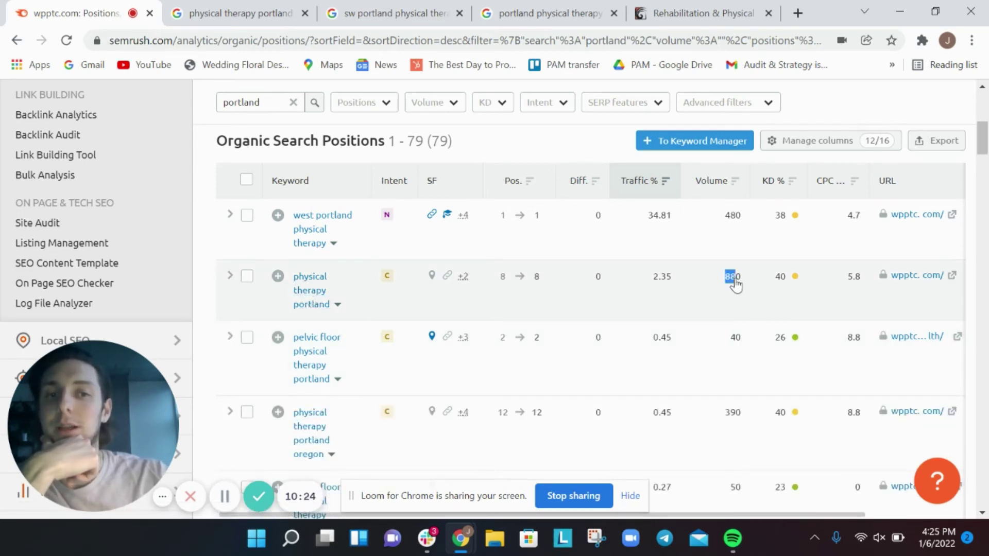
pyautogui.click(492, 271)
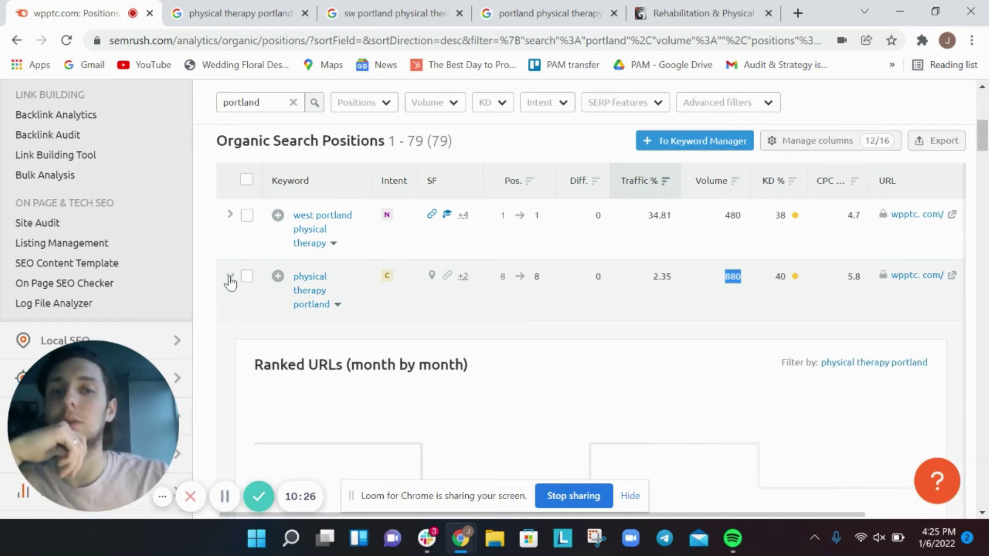
pyautogui.click(522, 277)
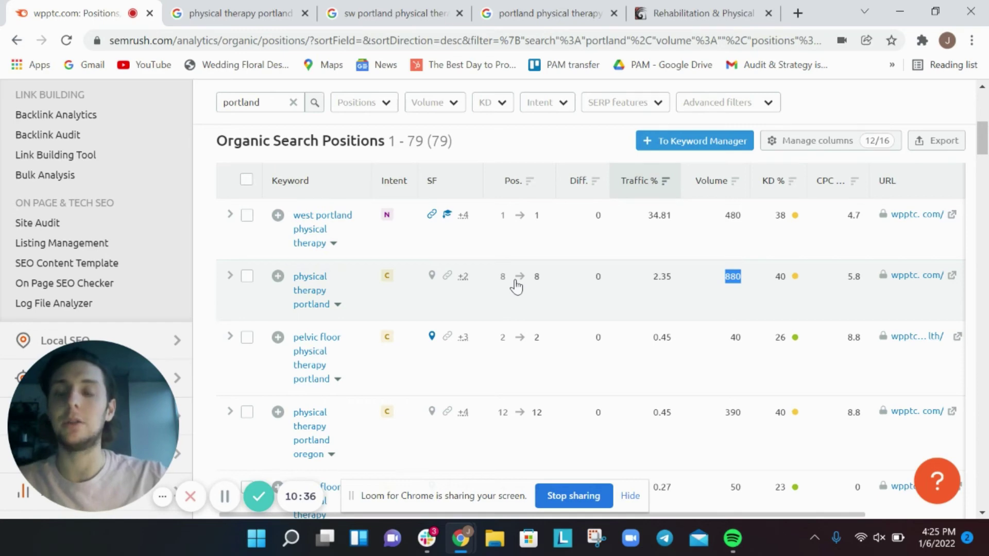
# - Examine the Google results for "physical therapy portland" to locate the wpptc.com listings, then return to the Semrush organic positions
pyautogui.click(238, 23)
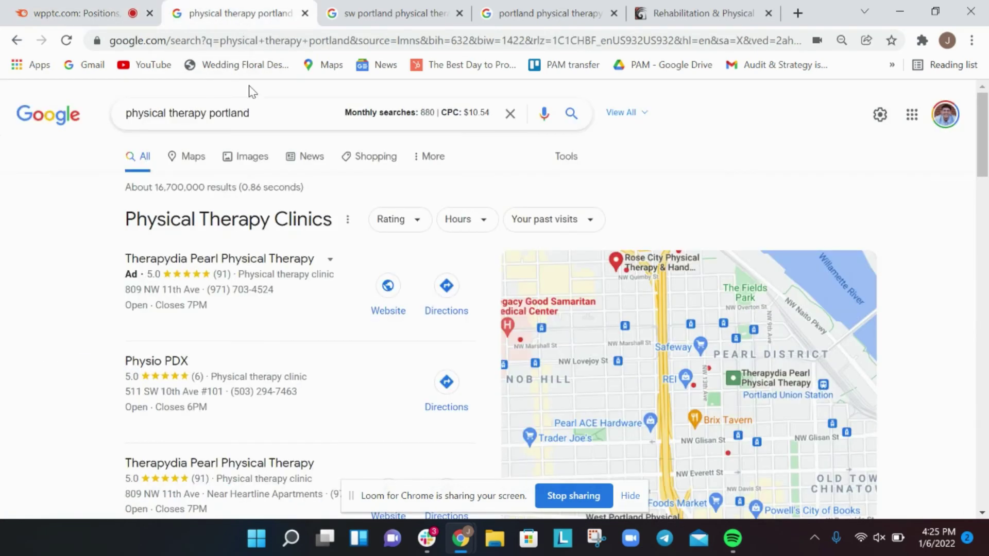
pyautogui.scroll(-10, 250, 328)
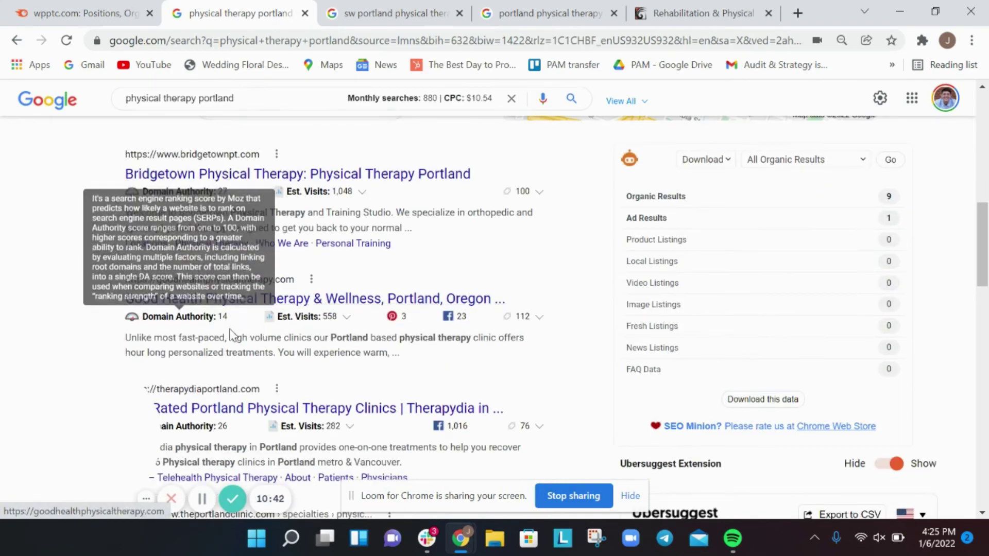
pyautogui.scroll(5, 238, 354)
pyautogui.scroll(4, 240, 359)
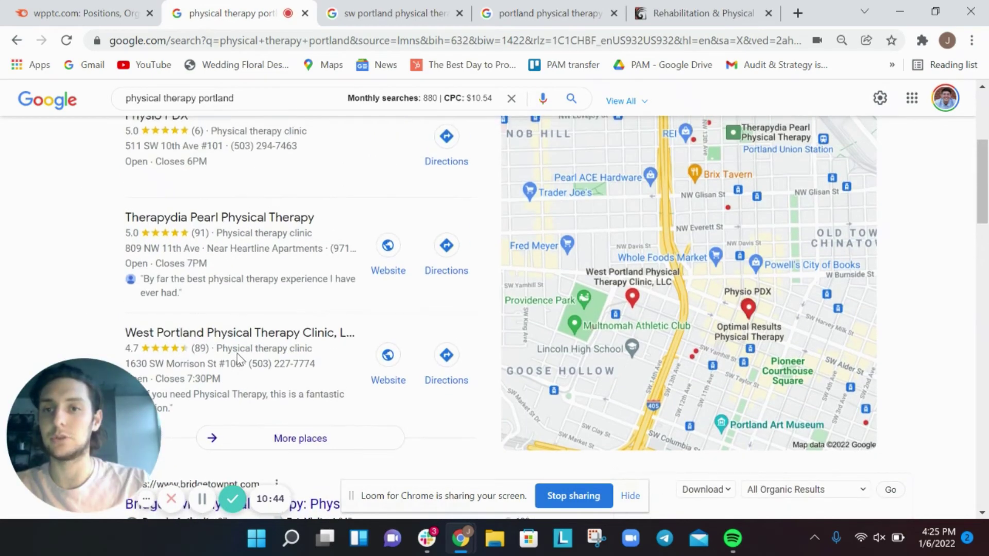
pyautogui.scroll(-2, 237, 356)
pyautogui.scroll(-9, 237, 359)
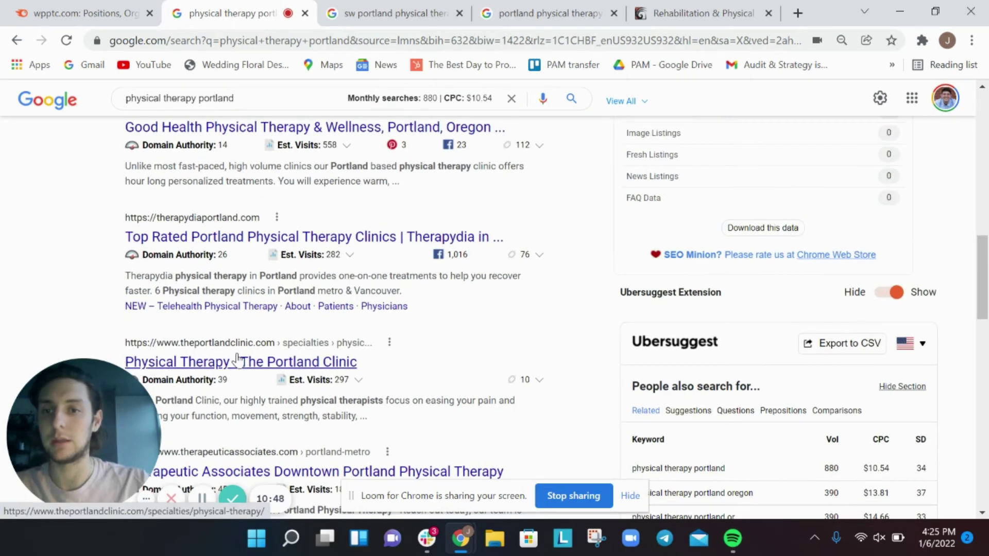
pyautogui.scroll(-10, 237, 359)
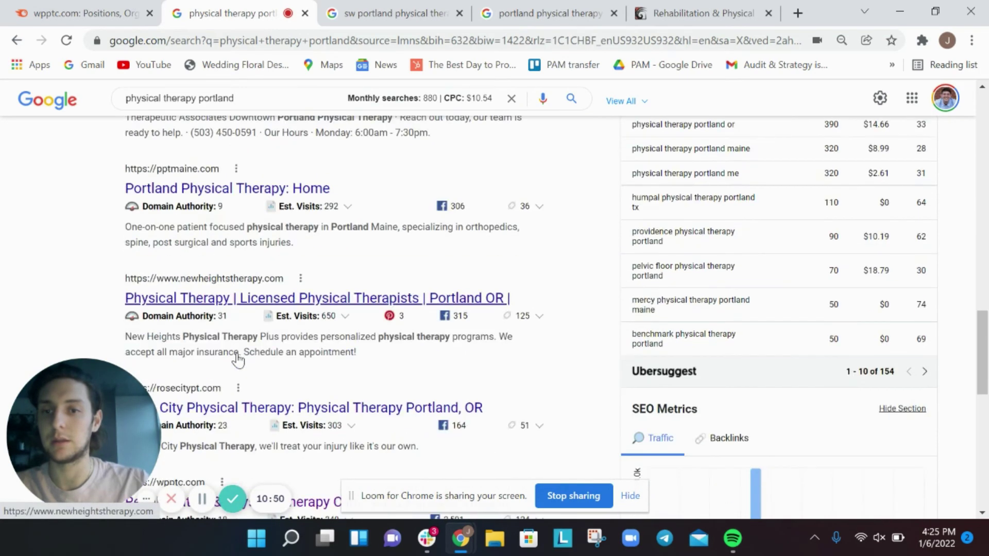
pyautogui.scroll(-2, 238, 359)
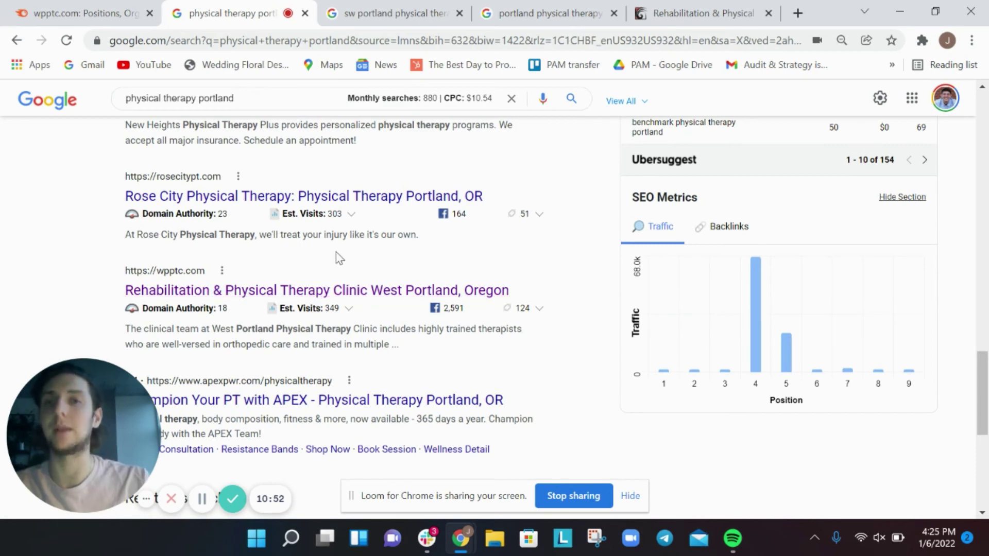
pyautogui.scroll(12, 338, 257)
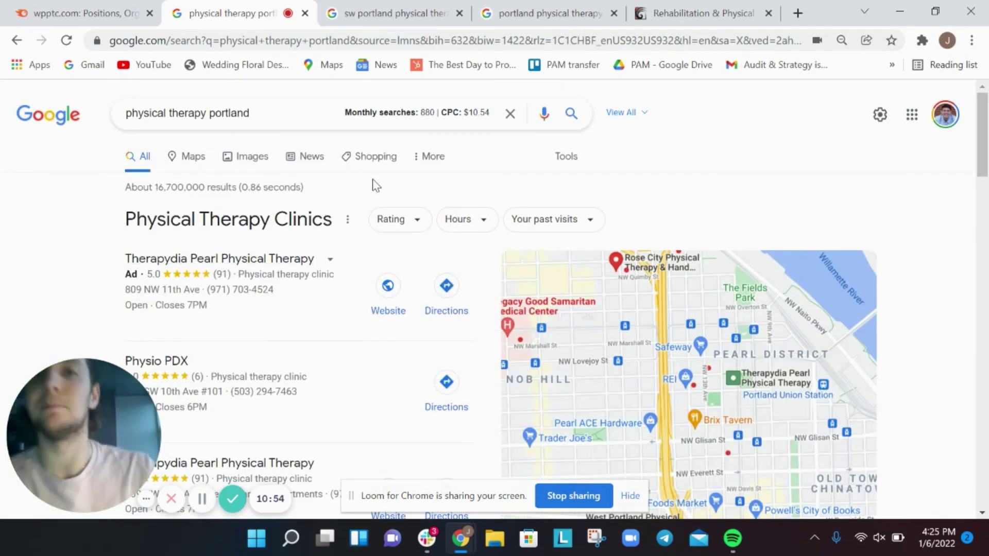
pyautogui.click(111, 12)
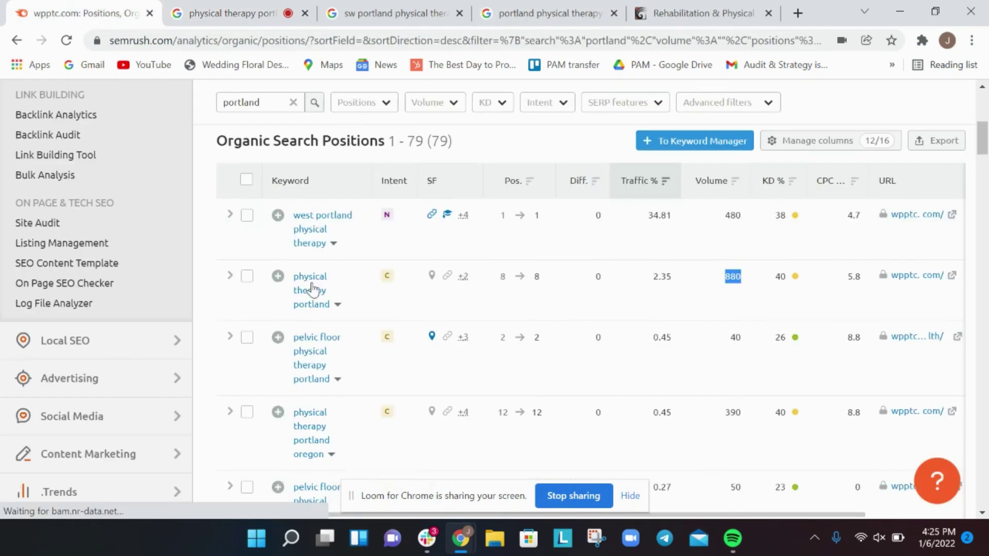
# - Examine the "portland" keywords wpptc.com ranks for, comparing their positions, volumes and keyword difficulty down the list
pyautogui.scroll(-1, 331, 329)
pyautogui.scroll(-3, 331, 330)
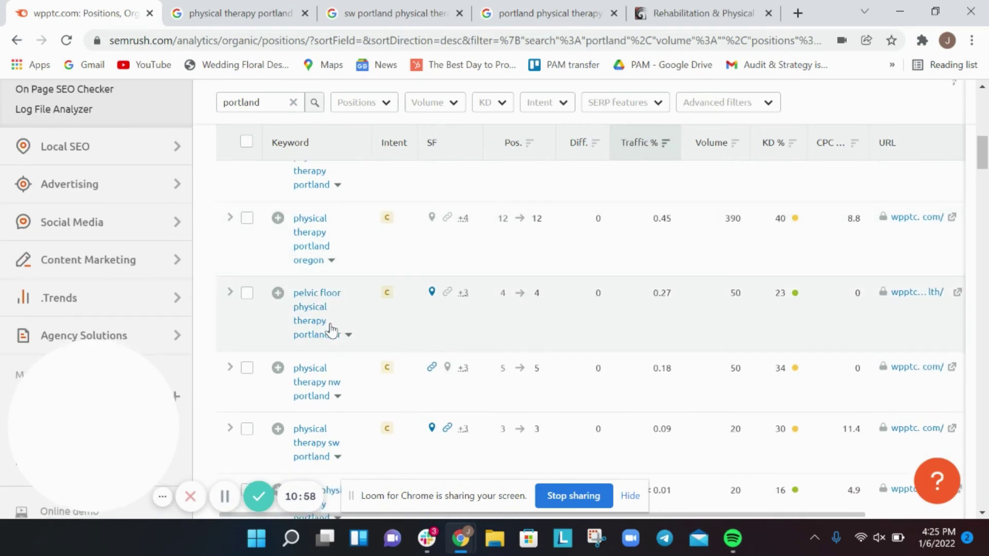
pyautogui.scroll(-3, 331, 329)
pyautogui.scroll(-2, 332, 329)
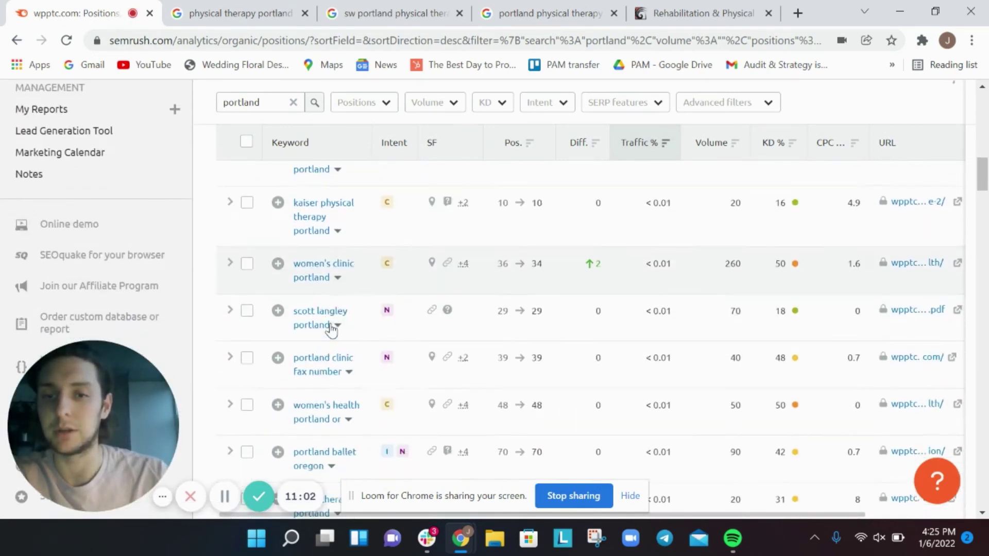
pyautogui.scroll(-2, 331, 330)
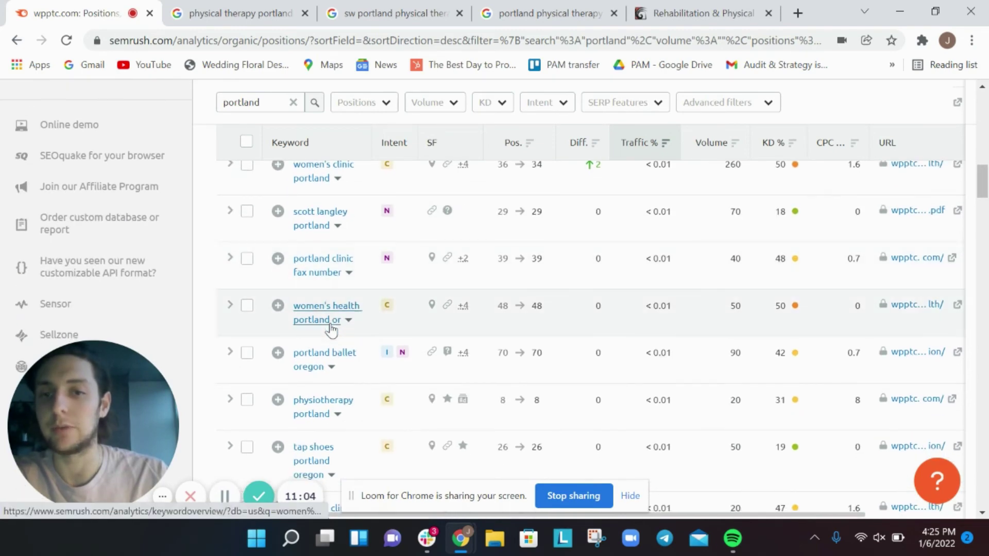
pyautogui.scroll(-2, 332, 330)
pyautogui.scroll(-2, 332, 330)
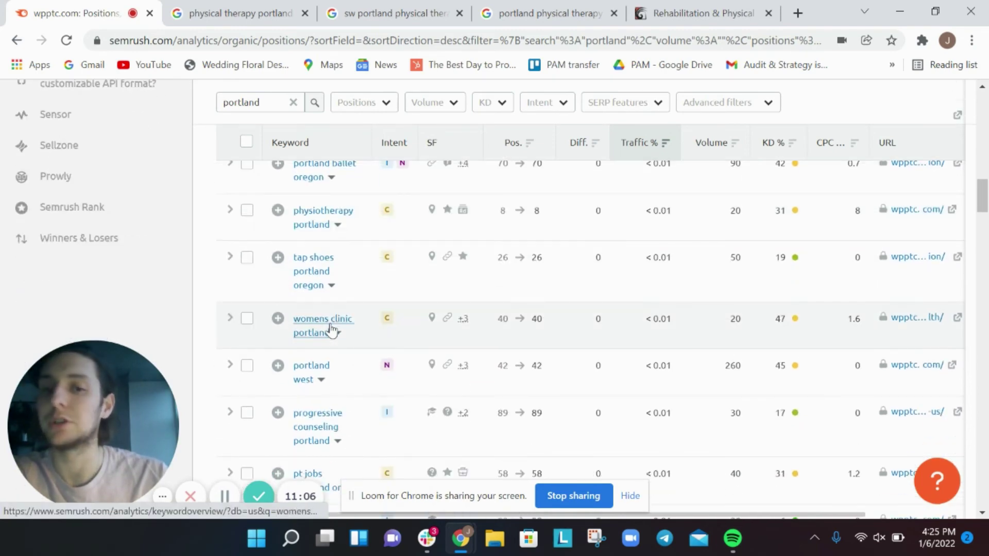
pyautogui.scroll(-2, 331, 330)
pyautogui.scroll(-3, 331, 330)
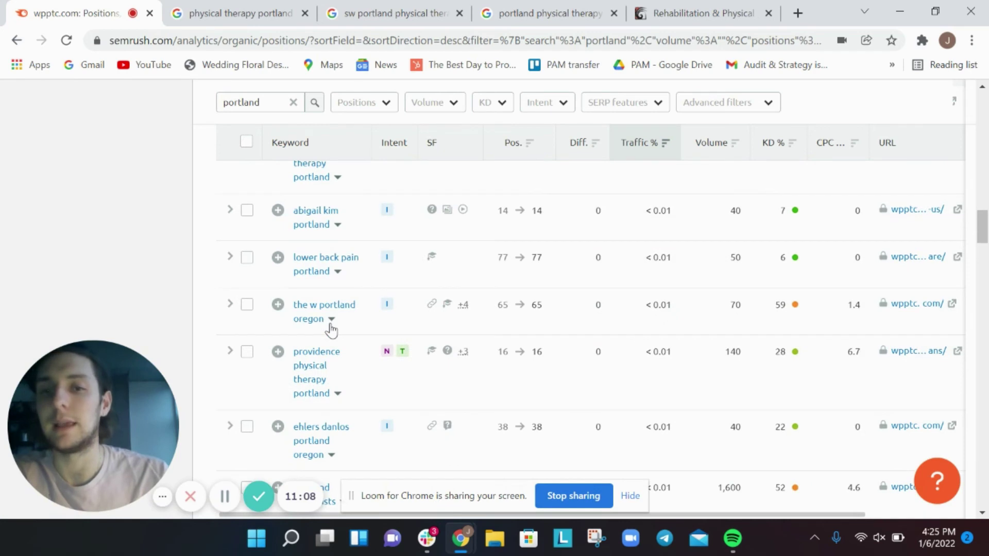
# - Check the positions and volumes of "sports physical therapy portland" and "lower back pain portland", highlighting both keywords
pyautogui.scroll(1, 332, 330)
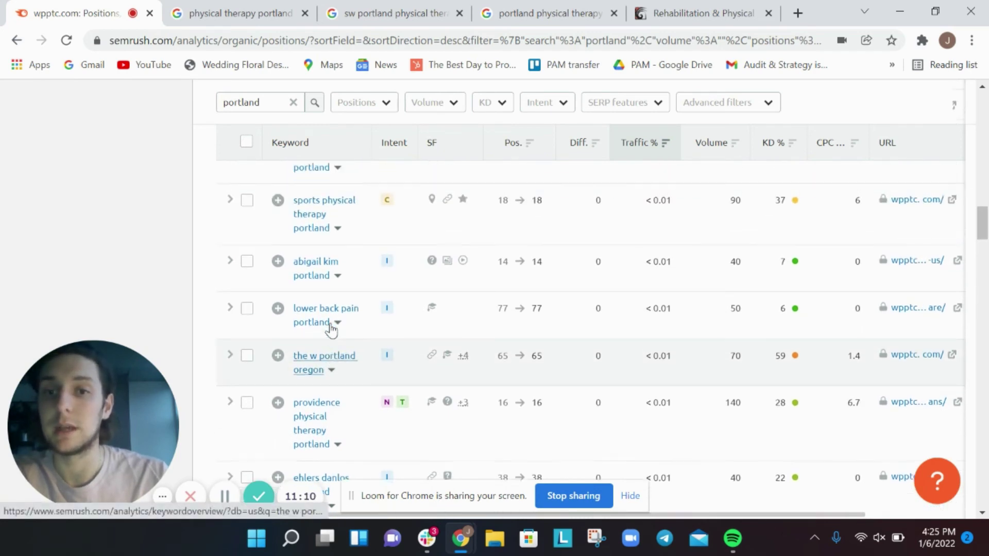
pyautogui.scroll(1, 332, 329)
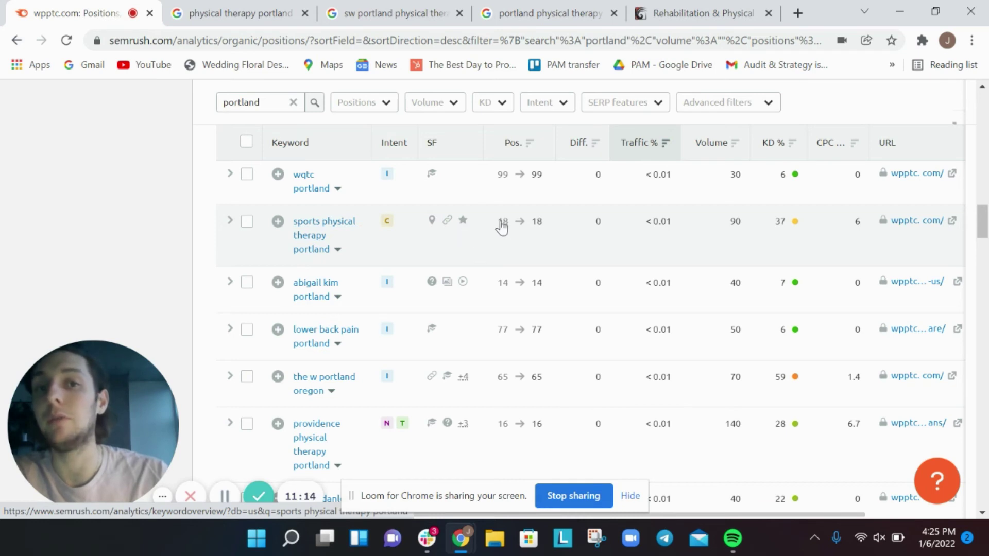
pyautogui.doubleClick(736, 223)
pyautogui.tripleClick(294, 225)
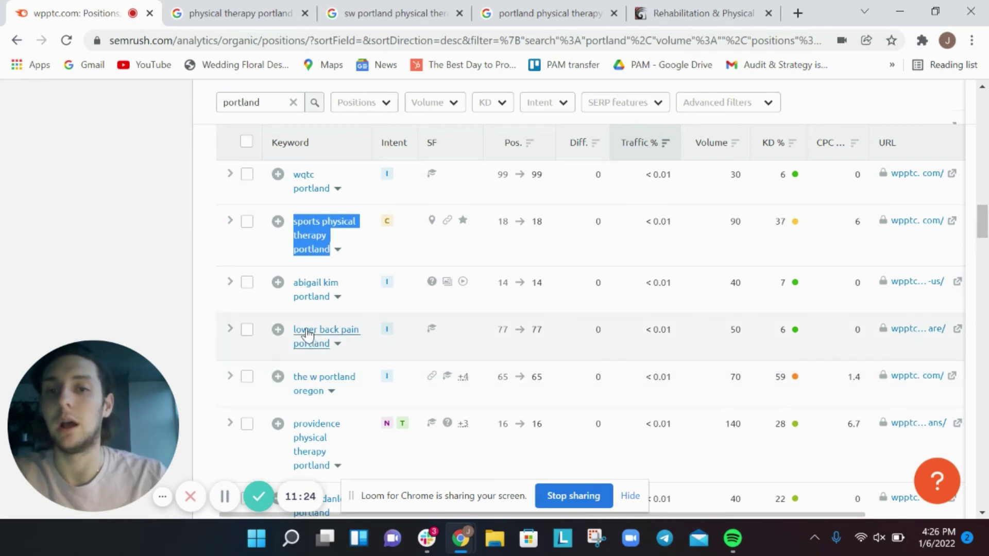
pyautogui.moveTo(293, 334); pyautogui.dragTo(328, 340)
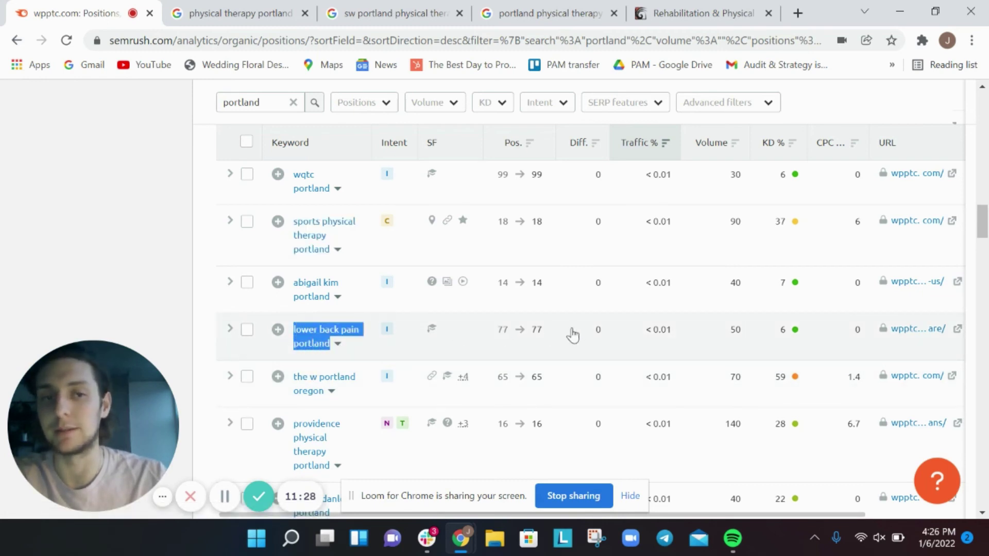
# - Limit the "portland" organic positions to keywords ranking in the Top 10
pyautogui.scroll(15, 552, 338)
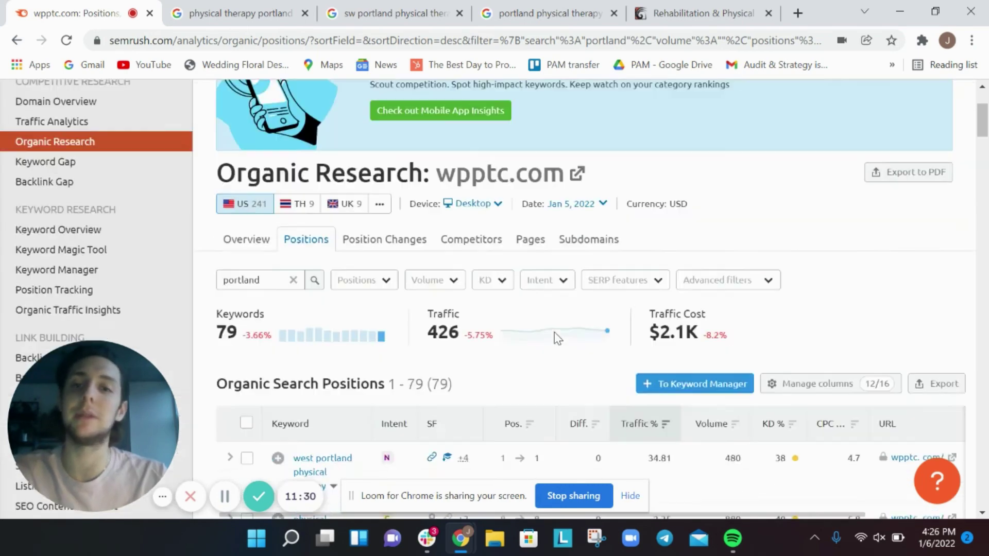
pyautogui.scroll(-2, 280, 397)
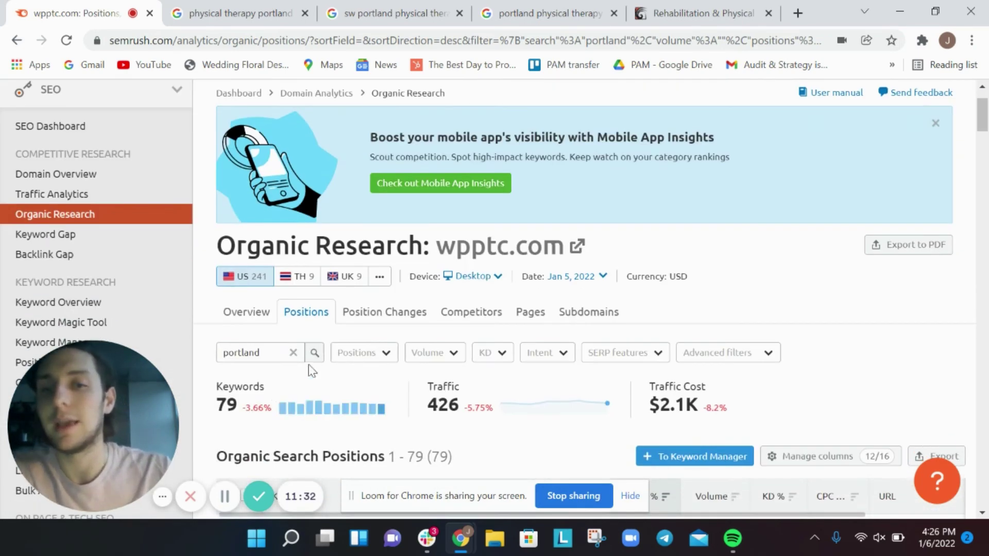
pyautogui.click(366, 353)
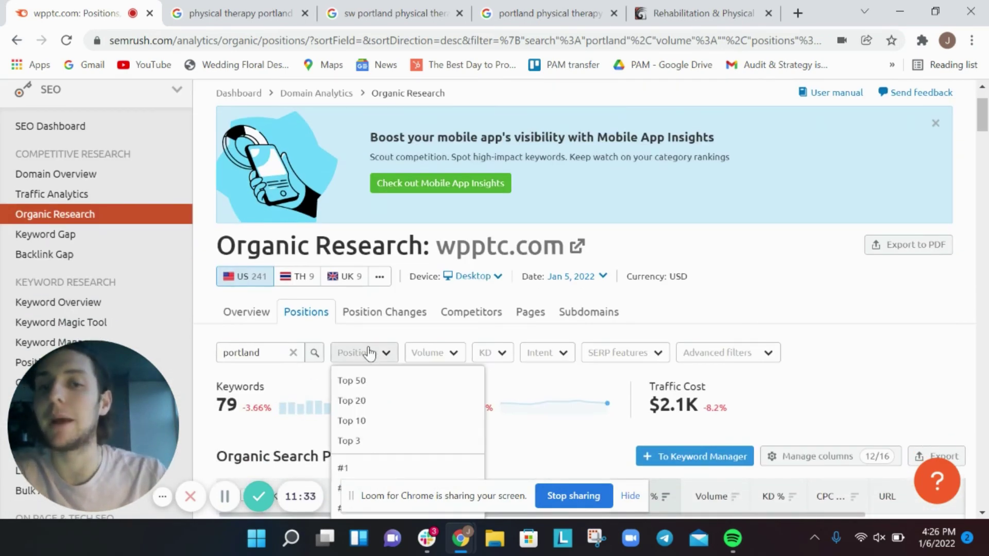
pyautogui.click(376, 421)
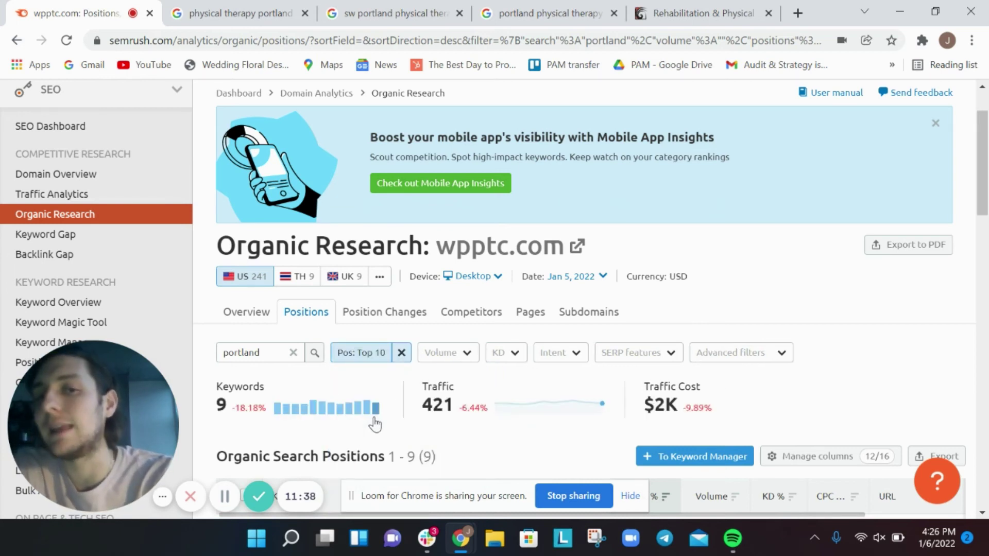
# - Review the Top 10 "portland" keywords through to the end of the filtered list, then return to the filters and summary figures
pyautogui.scroll(-5, 375, 425)
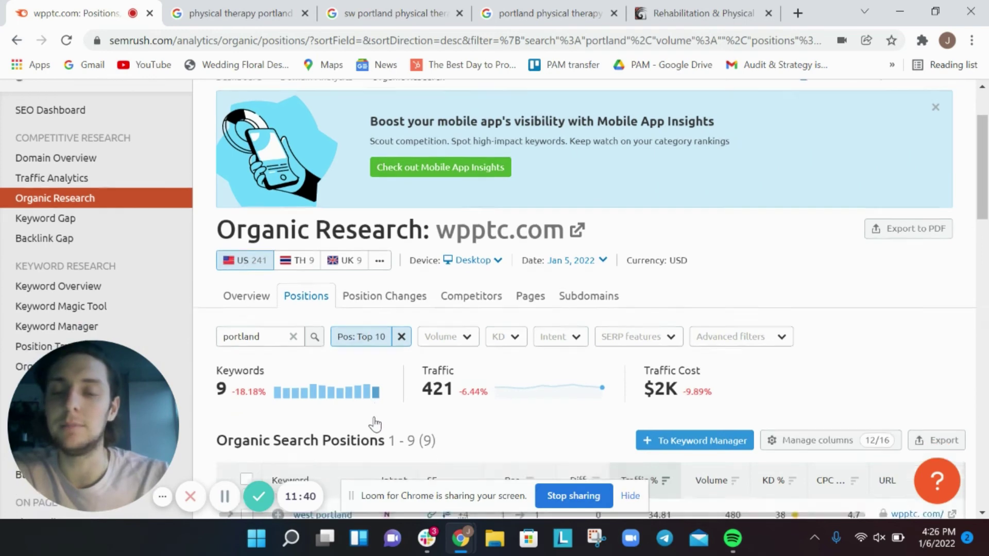
pyautogui.scroll(-1, 375, 422)
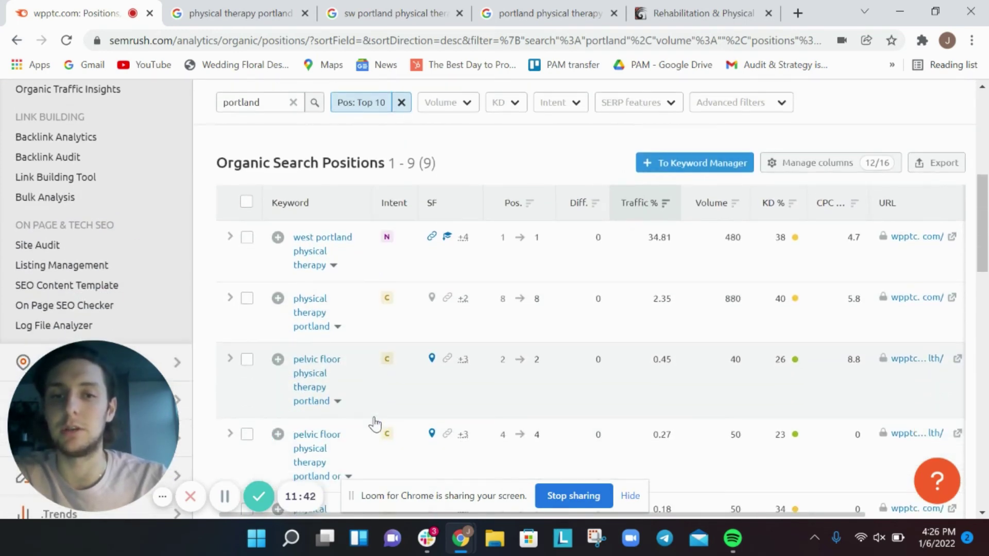
pyautogui.scroll(-1, 296, 407)
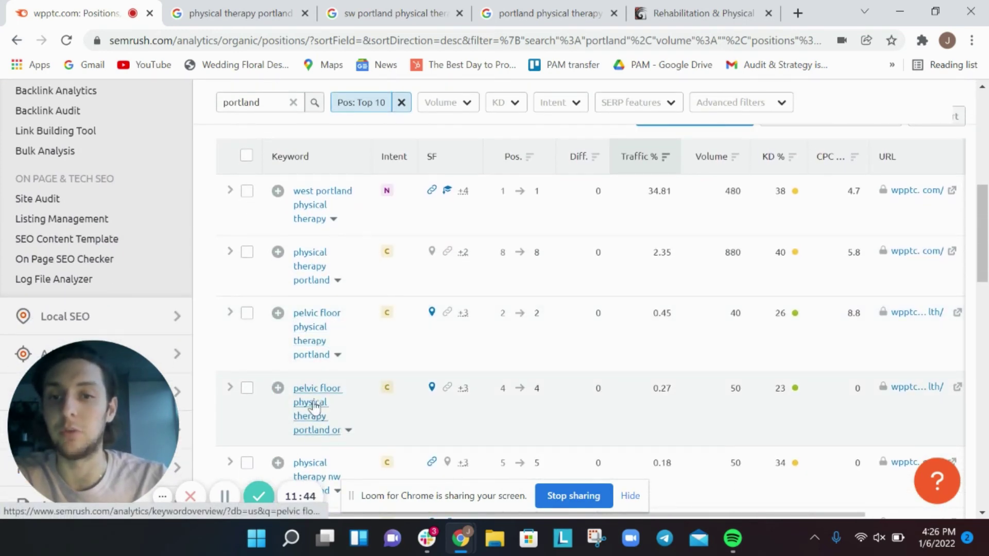
pyautogui.scroll(-3, 297, 420)
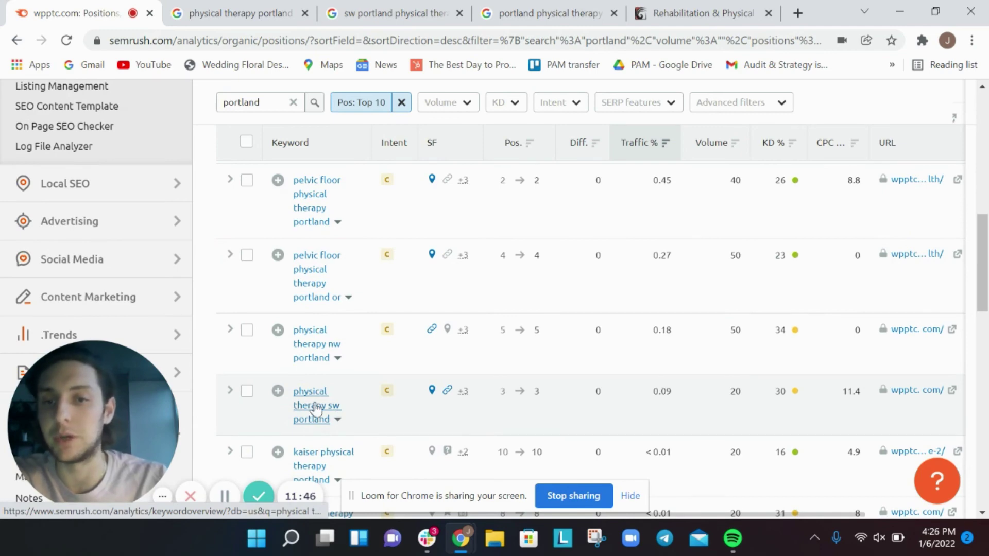
pyautogui.scroll(-4, 314, 419)
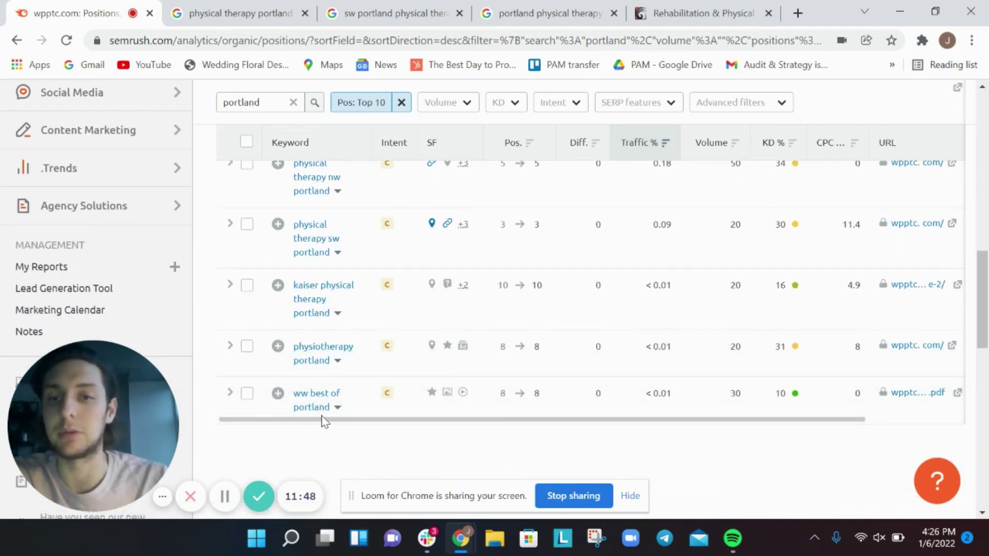
pyautogui.scroll(10, 392, 326)
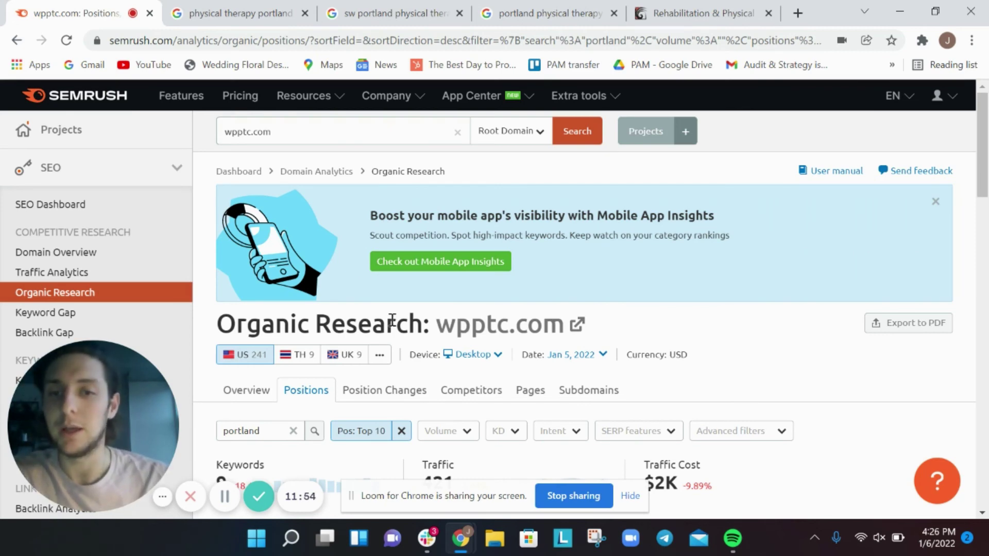
pyautogui.scroll(-3, 358, 373)
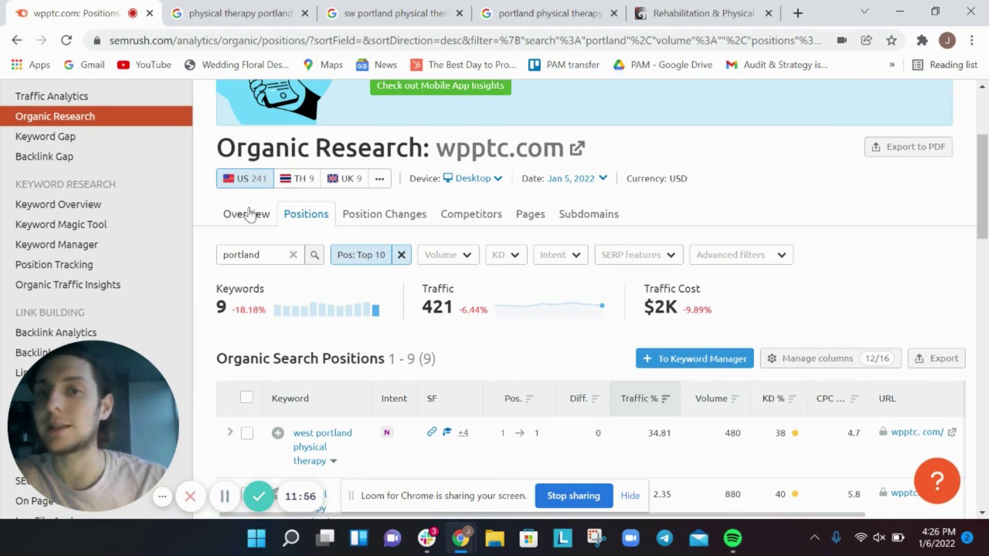